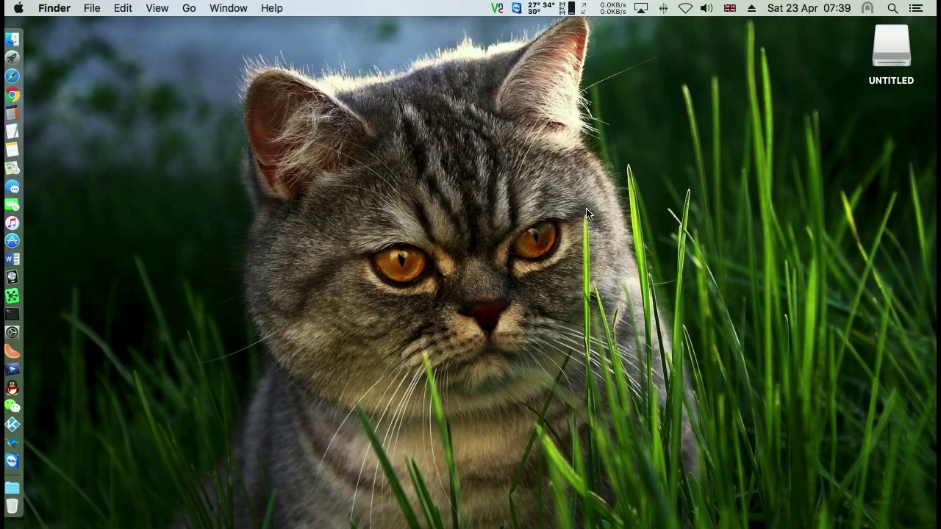
# Google 'ubuntu' in Safari and go to ubuntu.com's Download Ubuntu Desktop page for 16.04 LTS.
pyautogui.click(13, 76)
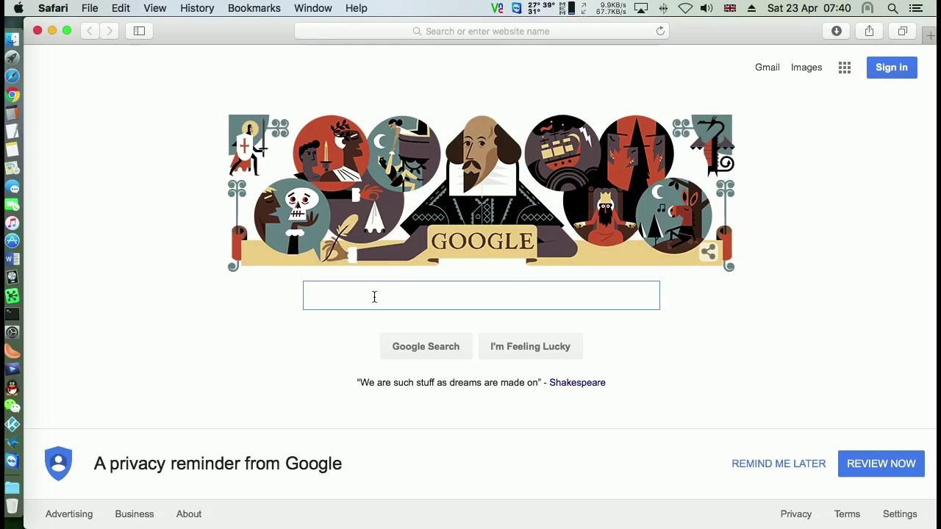
pyautogui.write('ubuntu')
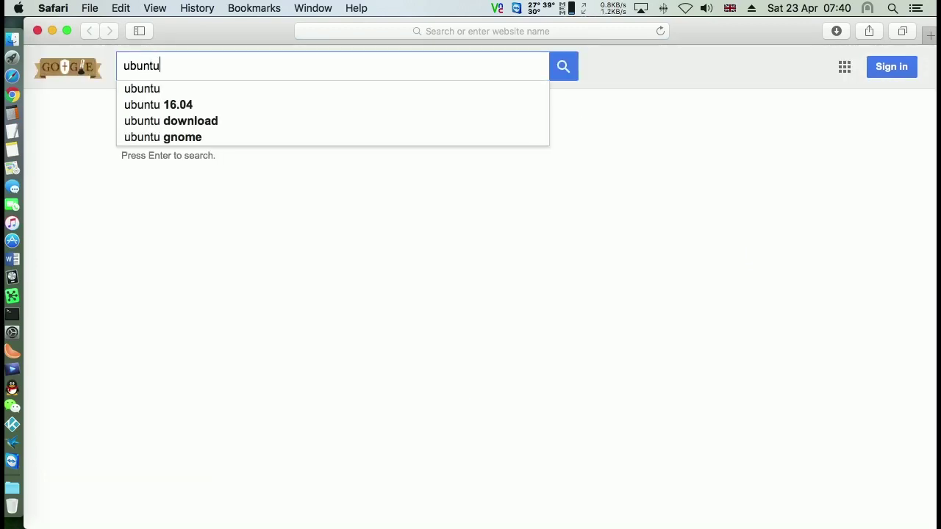
pyautogui.press('Return')
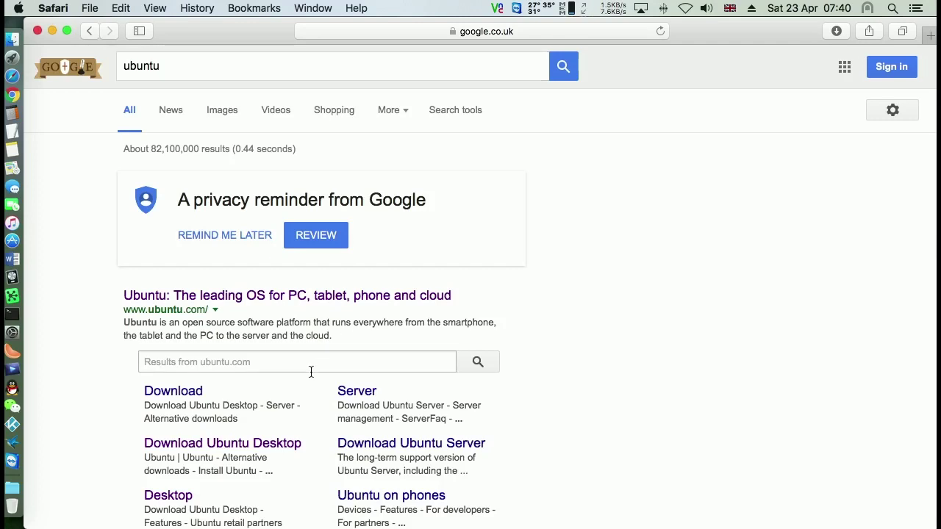
pyautogui.click(333, 297)
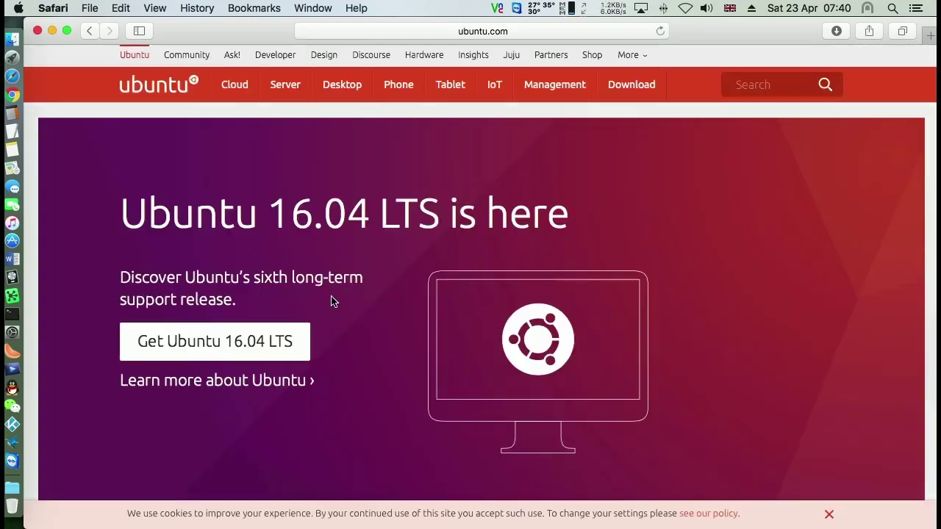
pyautogui.click(350, 92)
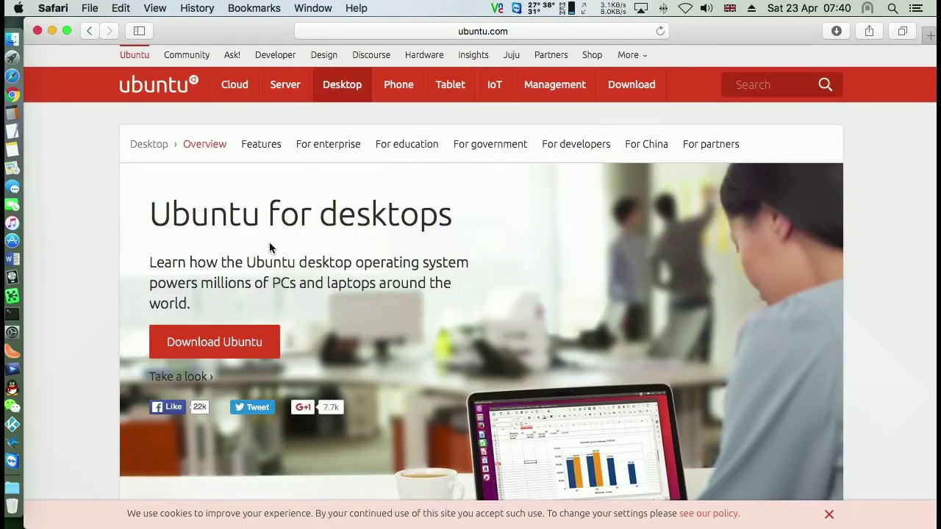
pyautogui.click(234, 344)
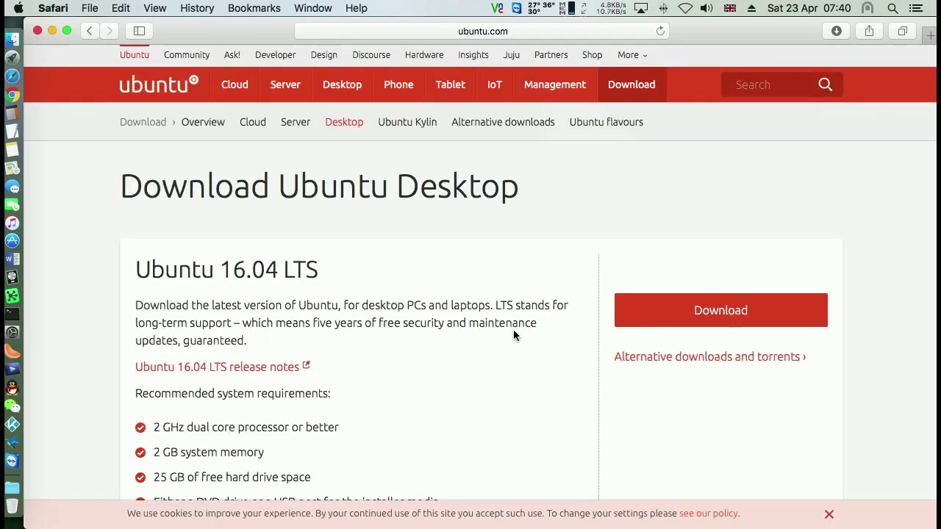
pyautogui.scroll(-3, 513, 334)
pyautogui.scroll(-9, 513, 336)
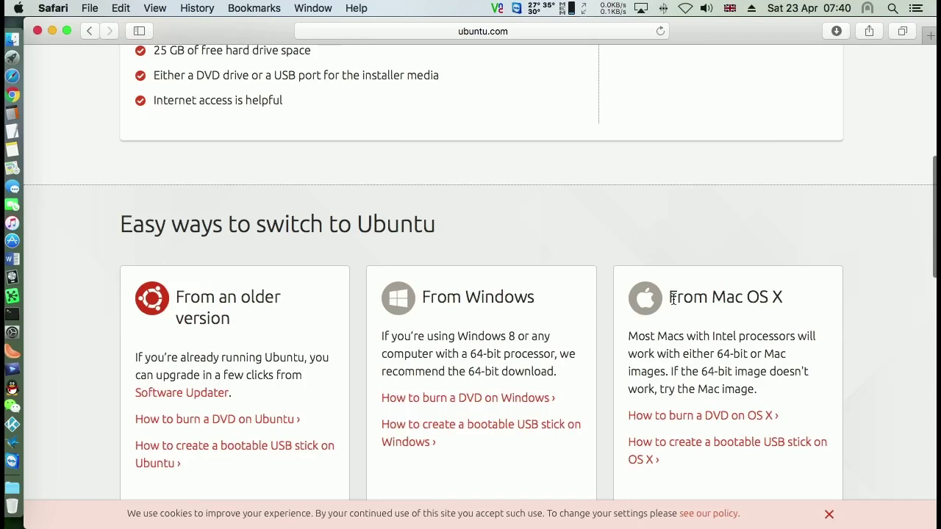
# Follow the OS X bootable USB guide to unetbootin.github.io and download UNetbootin for Mac OS X.
pyautogui.moveTo(672, 298); pyautogui.dragTo(809, 298)
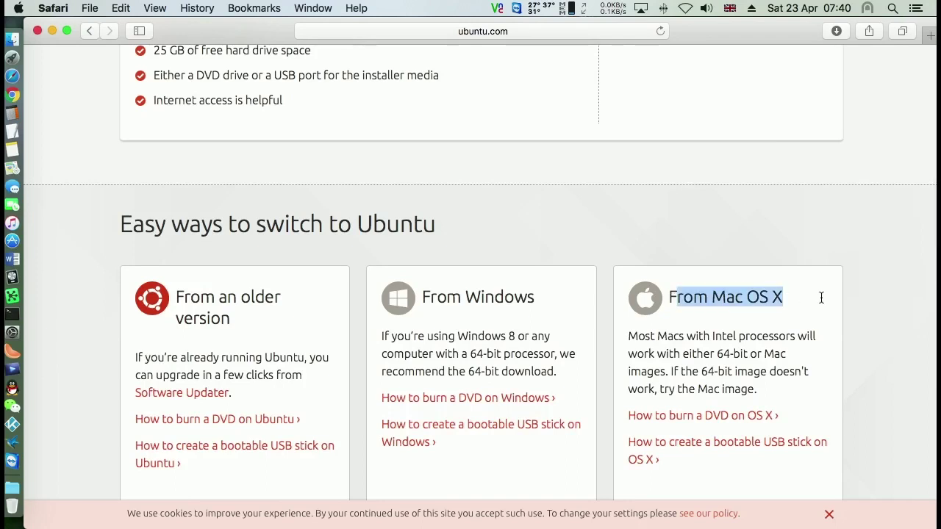
pyautogui.click(780, 322)
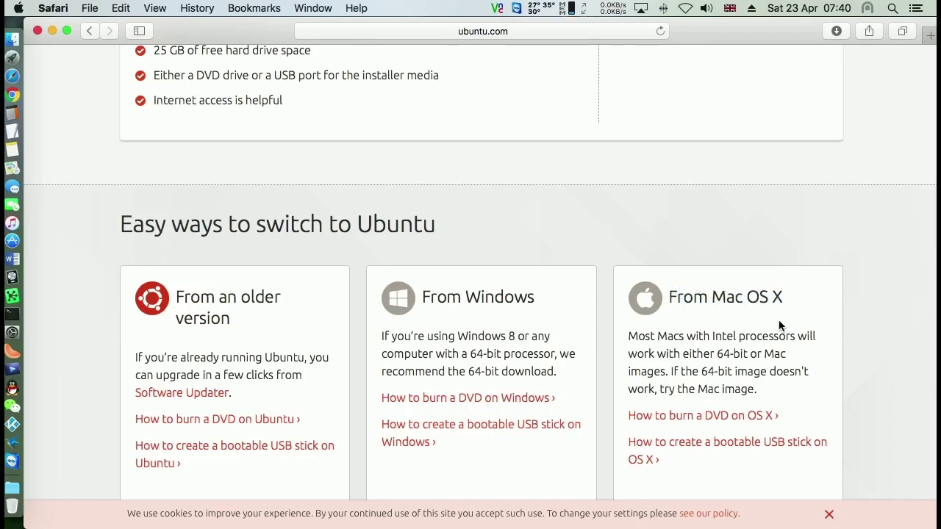
pyautogui.click(721, 450)
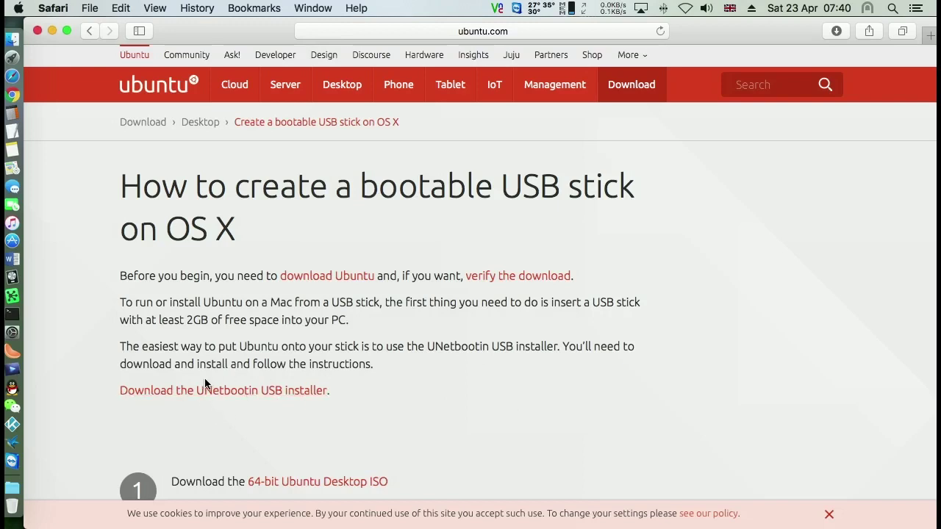
pyautogui.click(267, 396)
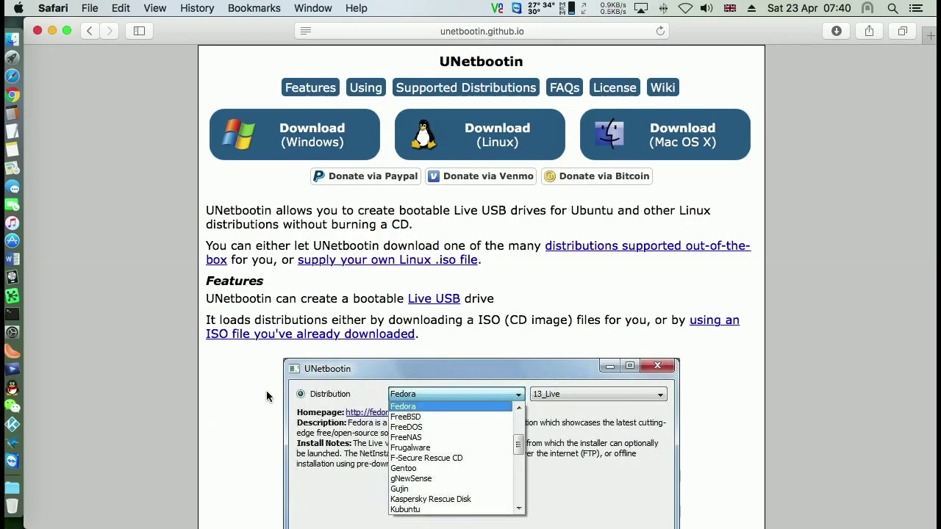
pyautogui.click(686, 137)
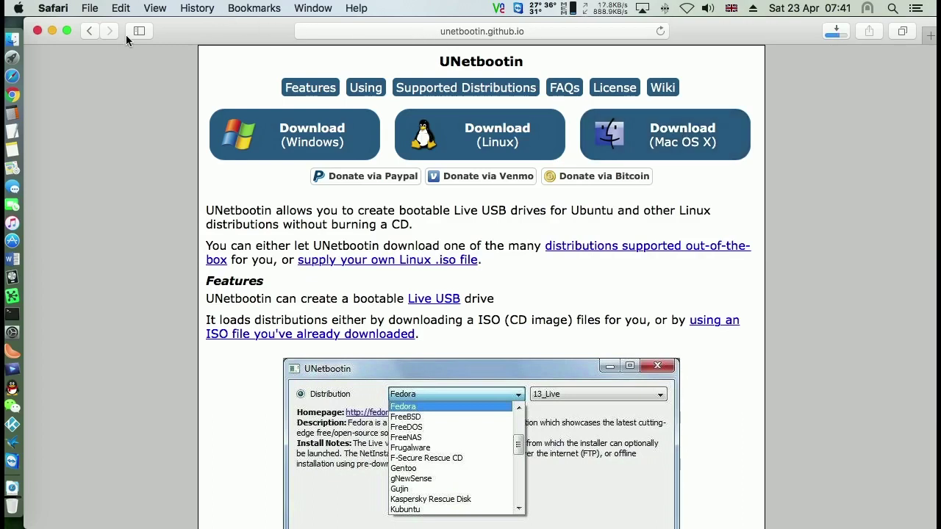
# Go back and start the Ubuntu 16.04 LTS desktop download, choosing 'Not now, take me to the download'.
pyautogui.click(92, 30)
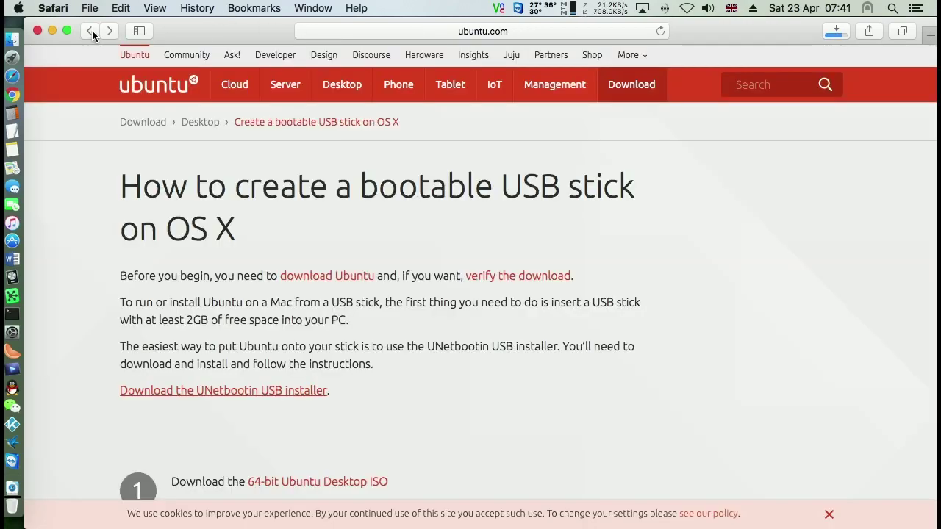
pyautogui.scroll(3, 455, 185)
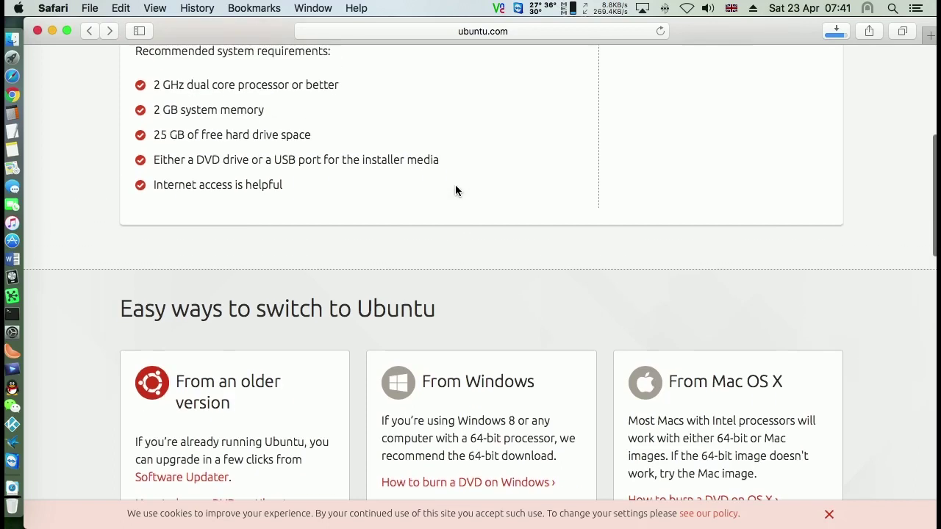
pyautogui.scroll(5, 456, 191)
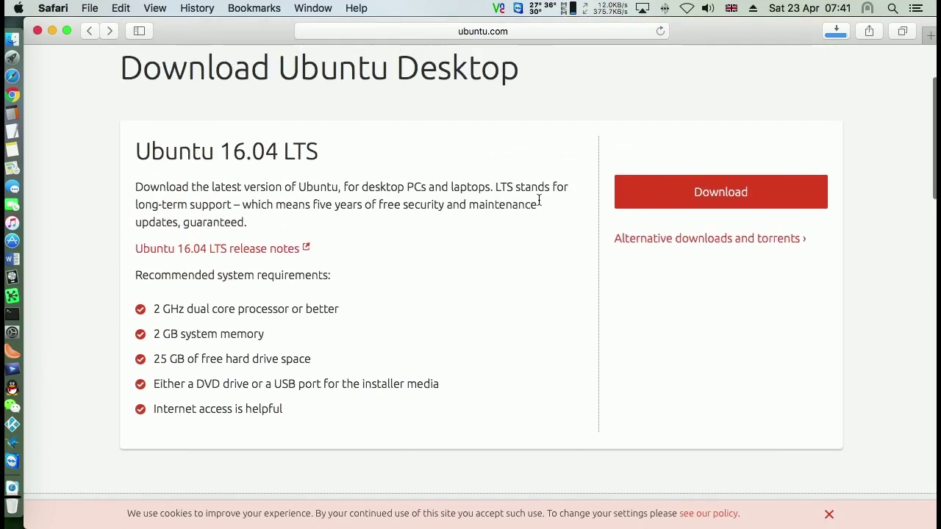
pyautogui.click(715, 198)
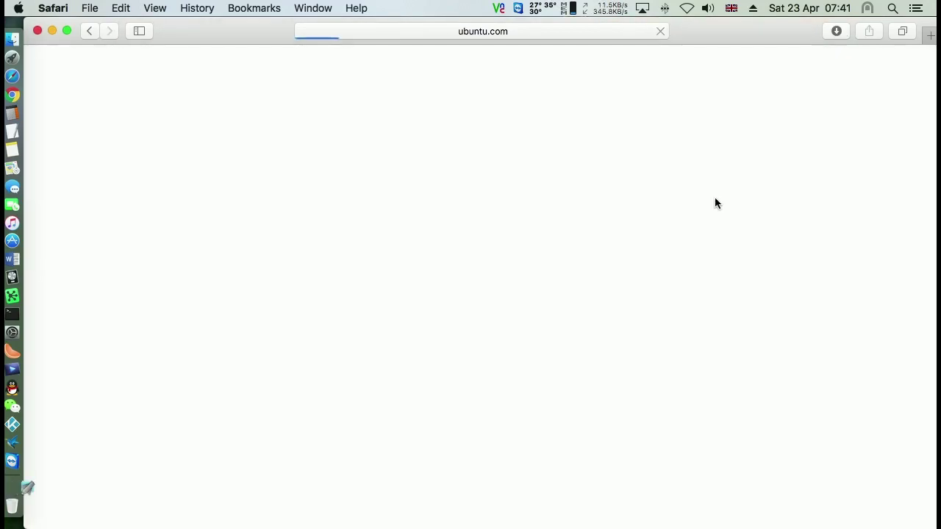
pyautogui.scroll(-8, 596, 231)
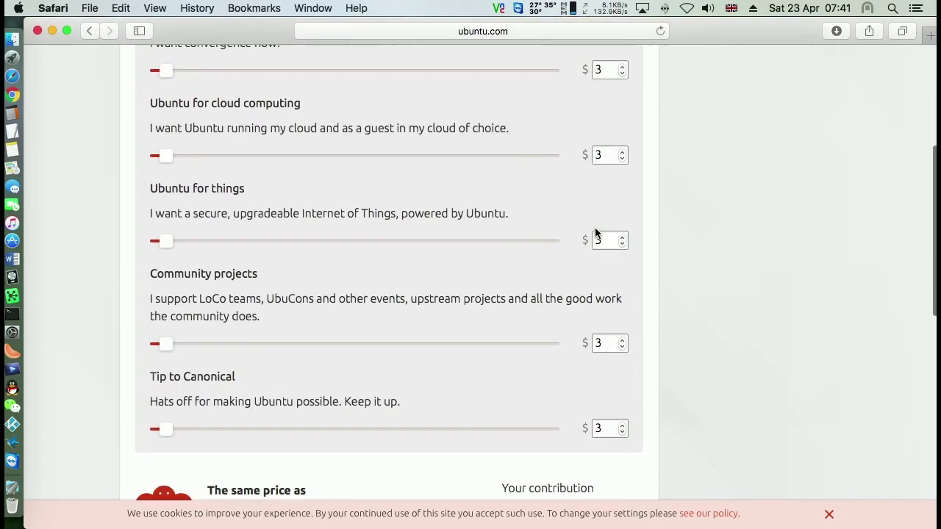
pyautogui.scroll(-3, 595, 233)
pyautogui.scroll(-9, 596, 232)
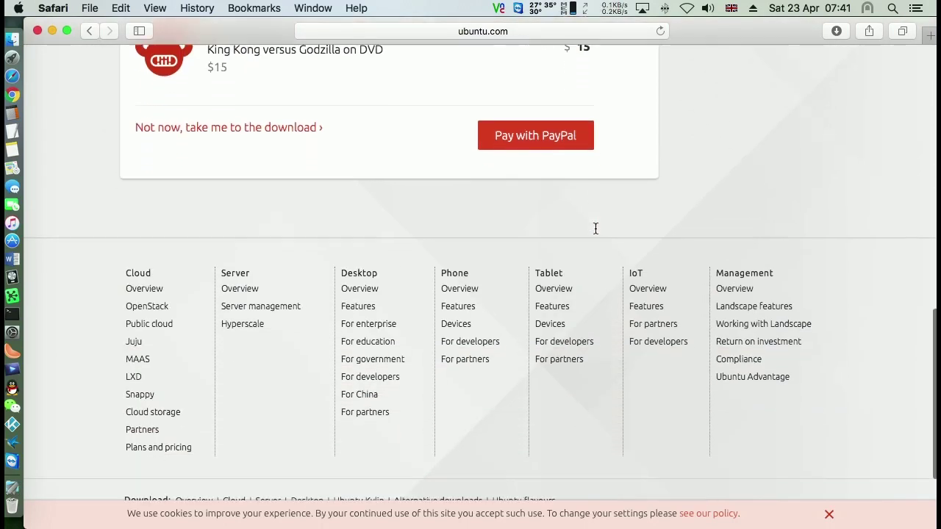
pyautogui.scroll(4, 596, 229)
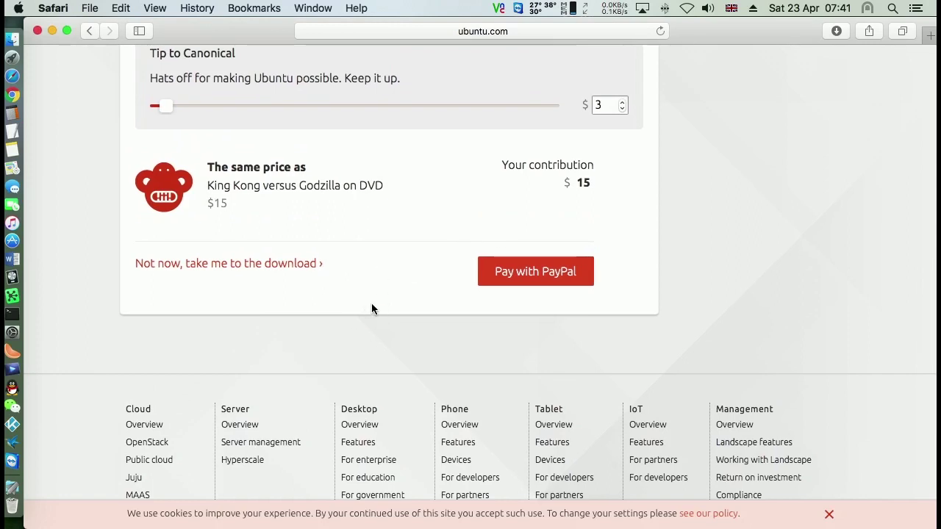
pyautogui.click(177, 265)
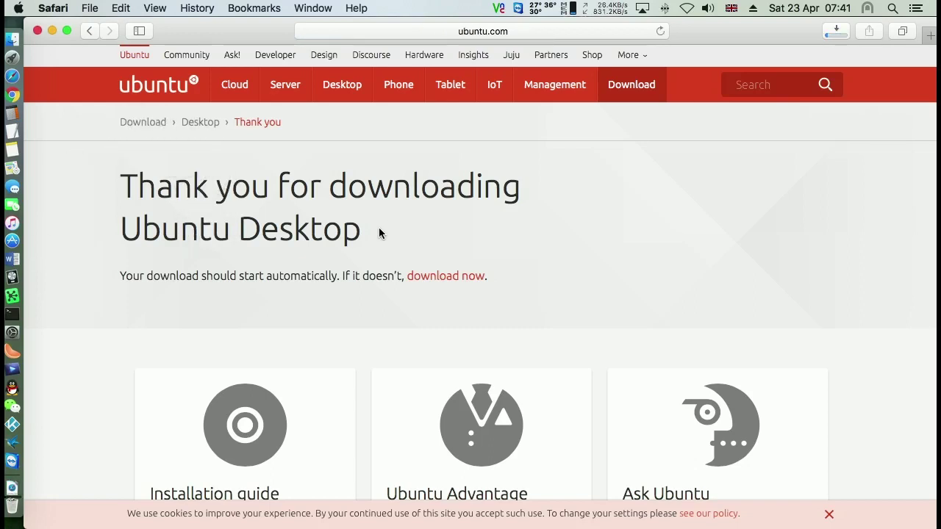
# Cancel the in-progress Ubuntu download from the Downloads stack and close the Safari window.
pyautogui.click(12, 490)
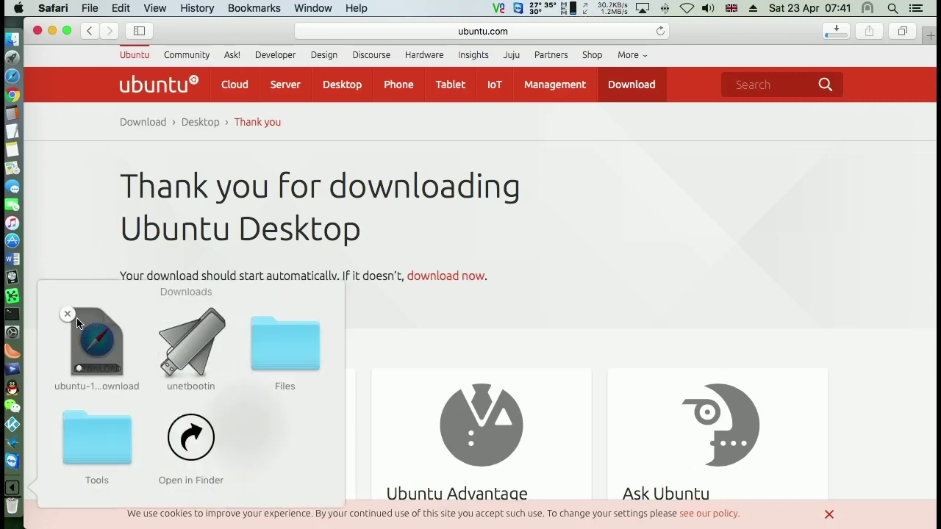
pyautogui.click(68, 315)
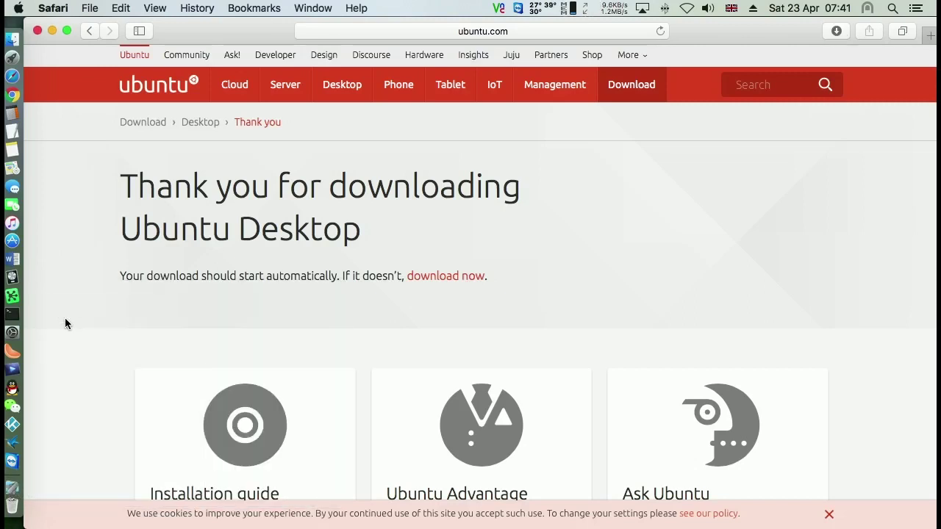
pyautogui.click(38, 31)
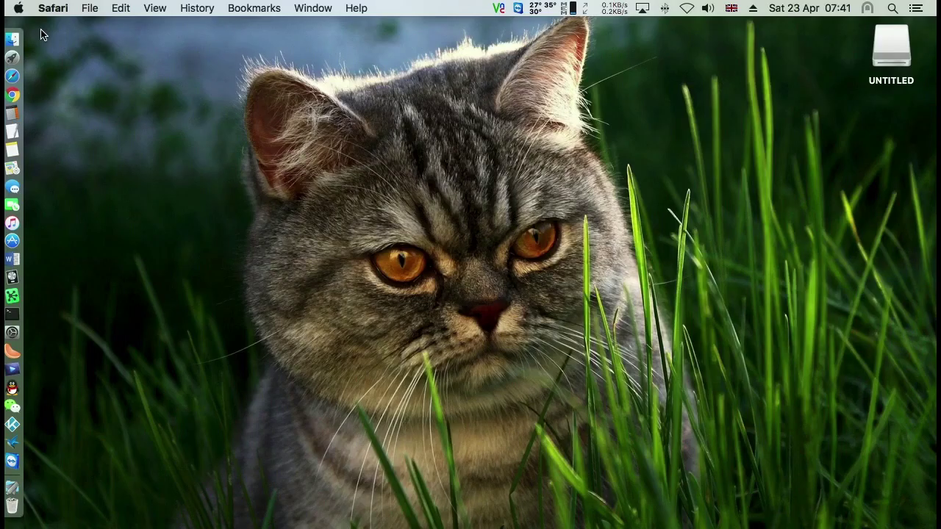
# Check the Files folder in the Downloads stack.
pyautogui.click(485, 98)
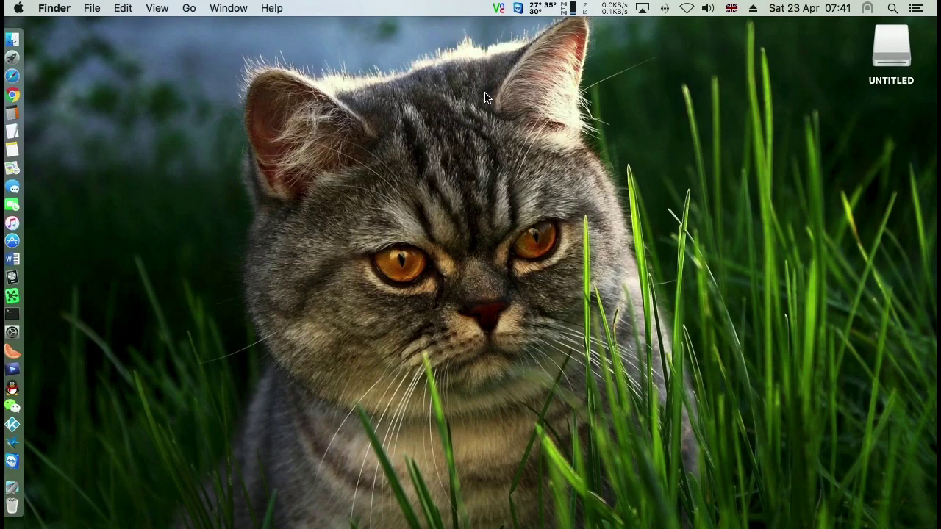
pyautogui.click(13, 487)
pyautogui.click(182, 342)
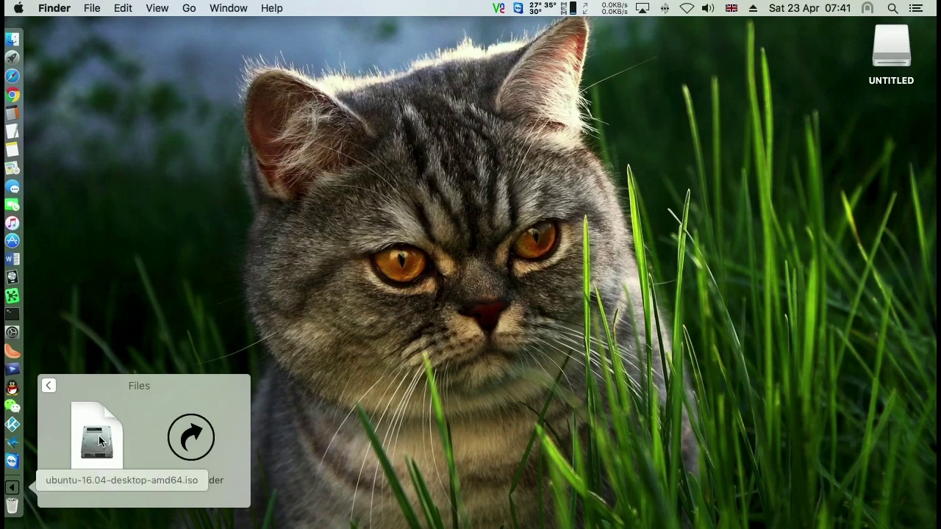
pyautogui.click(222, 126)
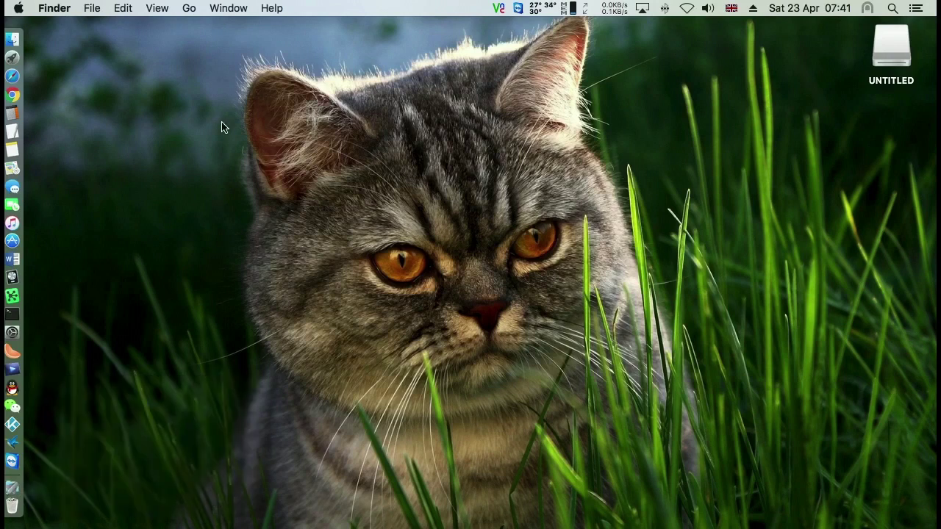
# Select the UNTITLED drive and open the Utilities folder from the Go menu.
pyautogui.click(910, 65)
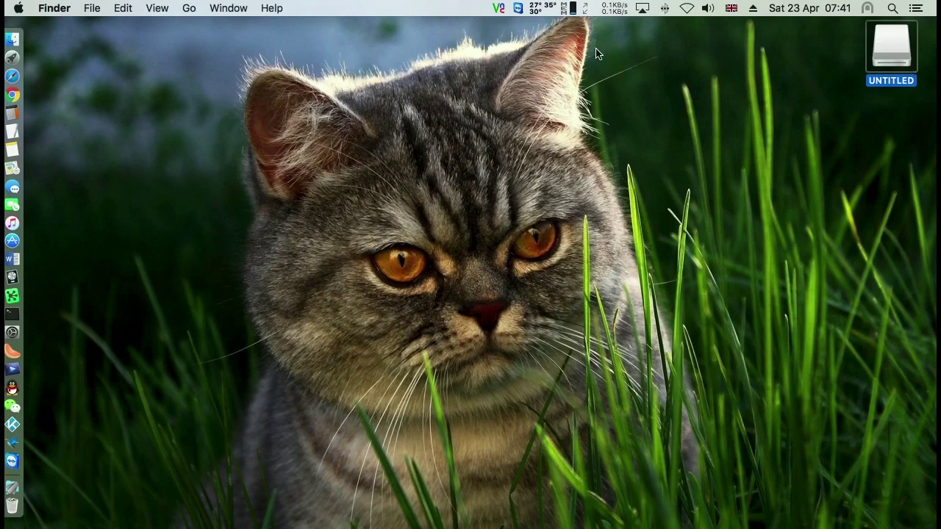
pyautogui.click(189, 9)
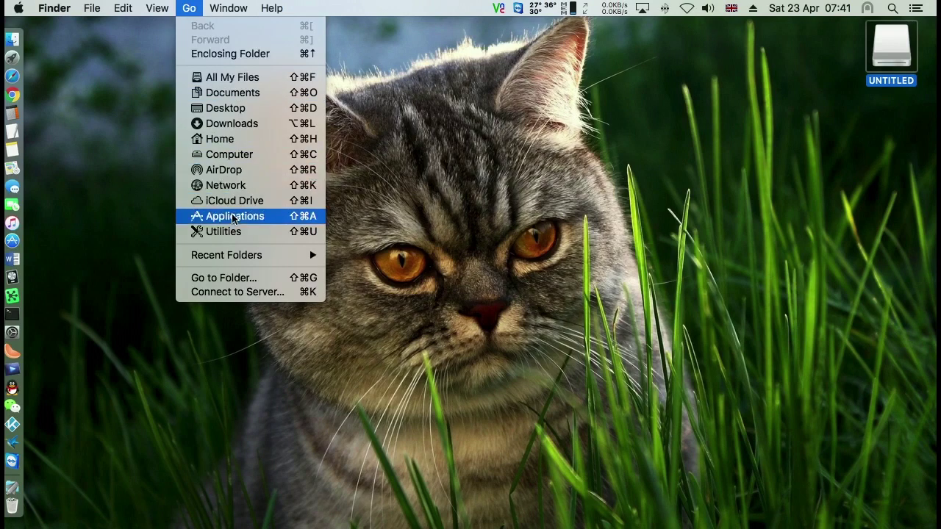
pyautogui.click(235, 232)
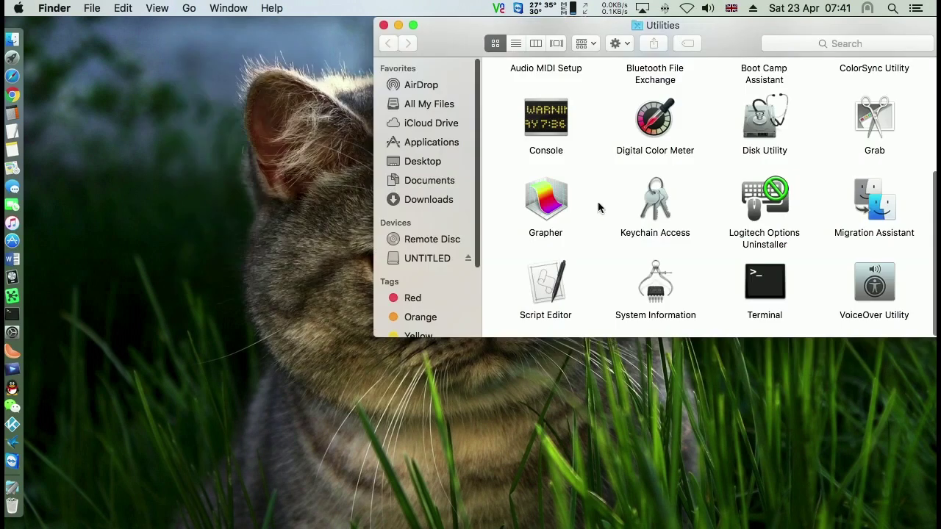
# In Disk Utility, erase the Lexar USB Flash Drive as MS-DOS (FAT) with Master Boot Record.
pyautogui.doubleClick(764, 129)
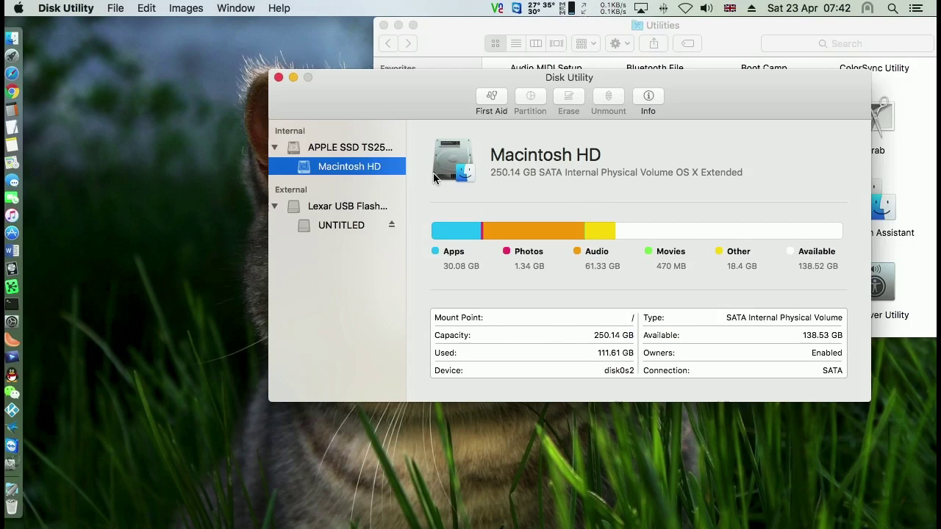
pyautogui.click(354, 209)
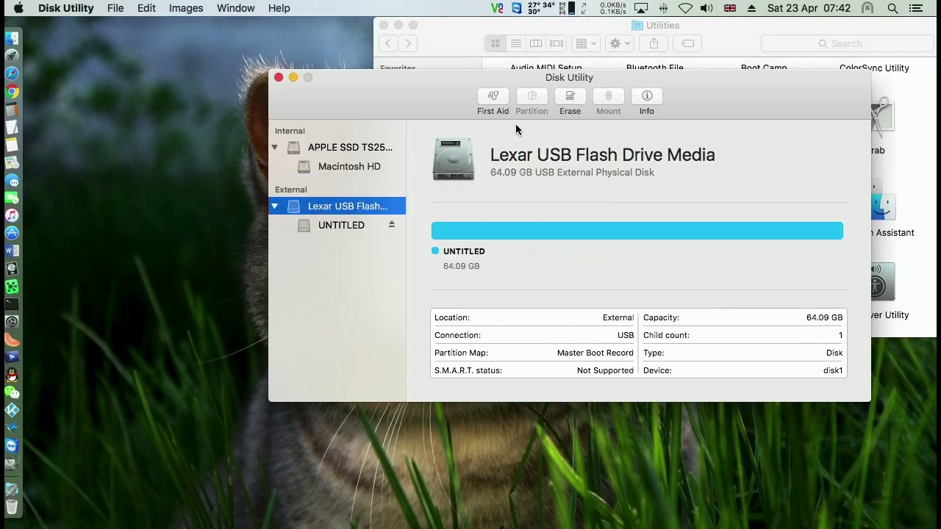
pyautogui.click(568, 103)
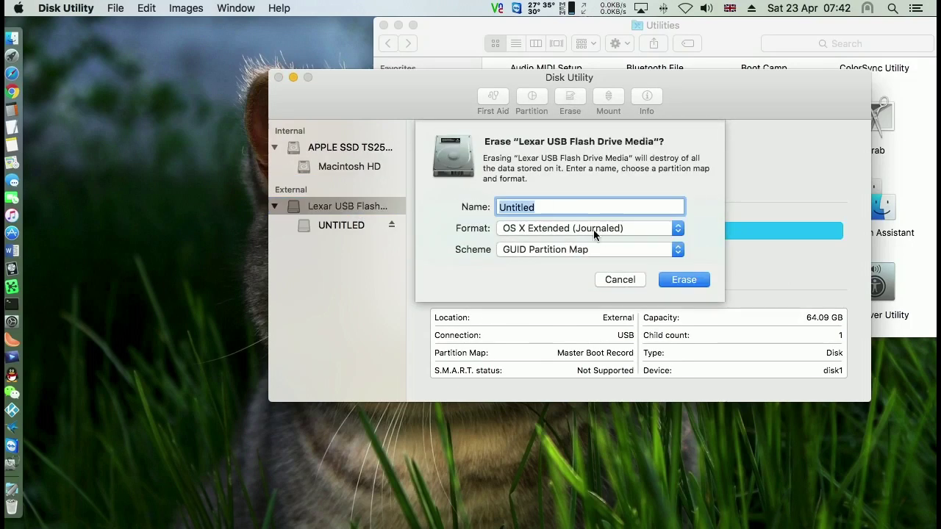
pyautogui.click(541, 249)
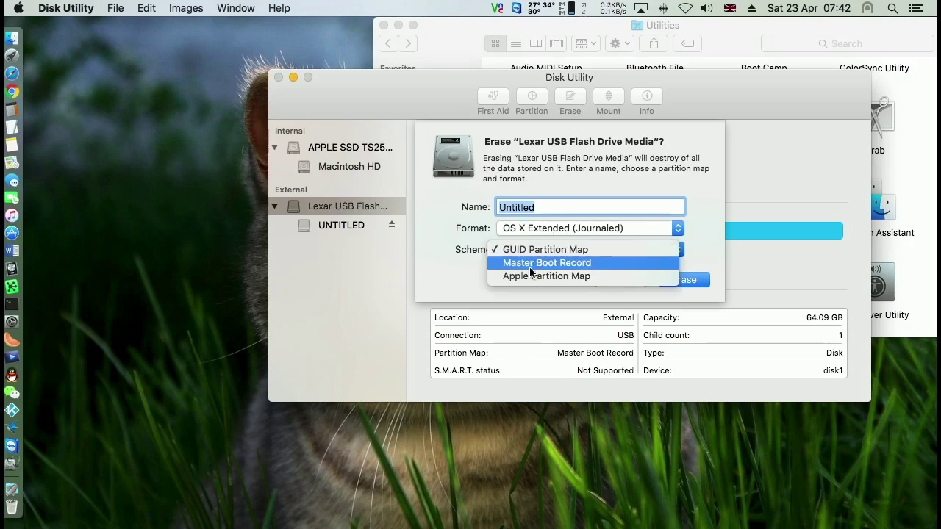
pyautogui.click(530, 266)
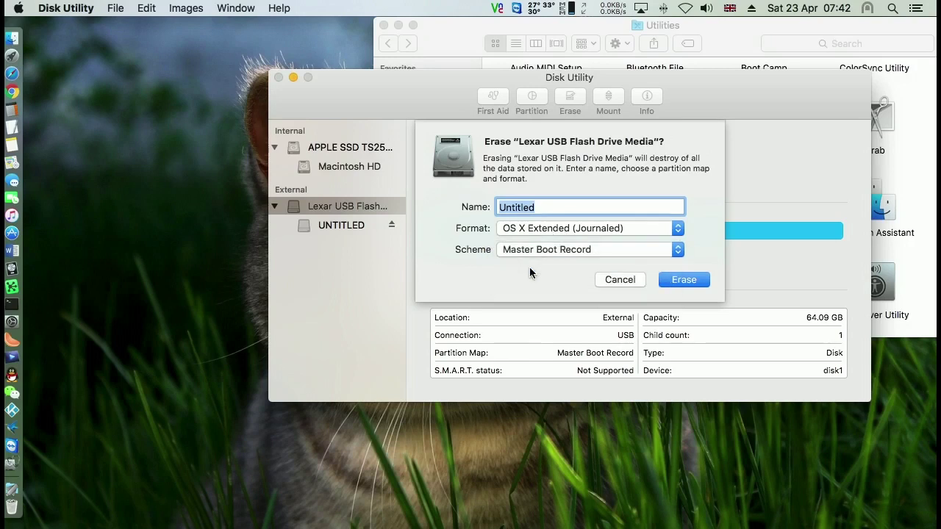
pyautogui.click(564, 233)
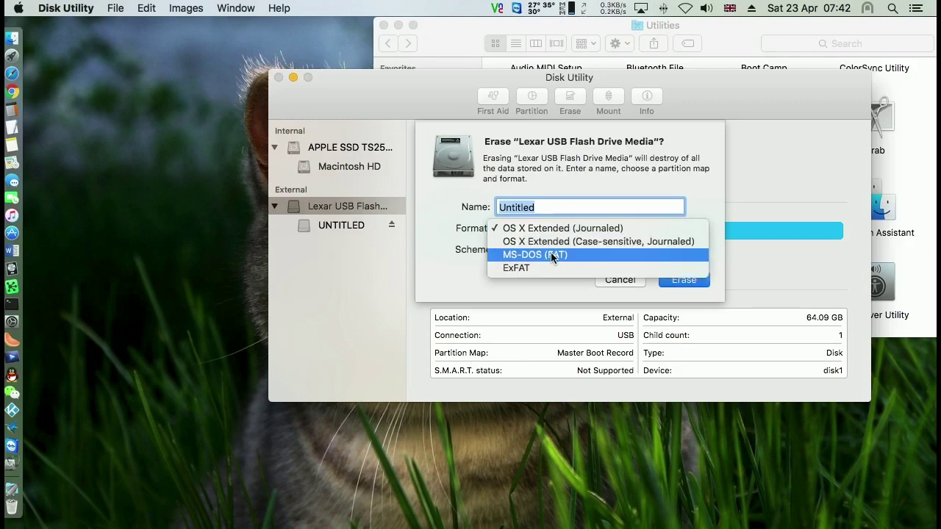
pyautogui.click(551, 254)
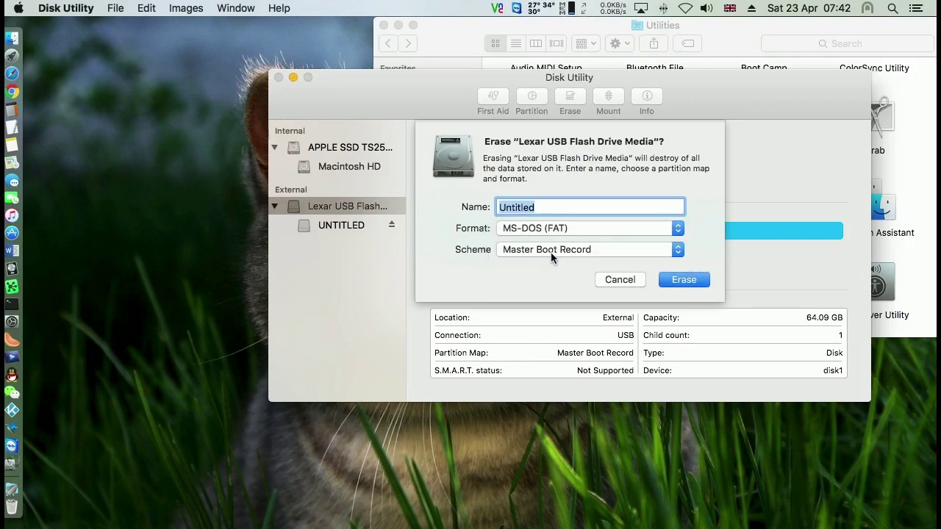
pyautogui.click(688, 282)
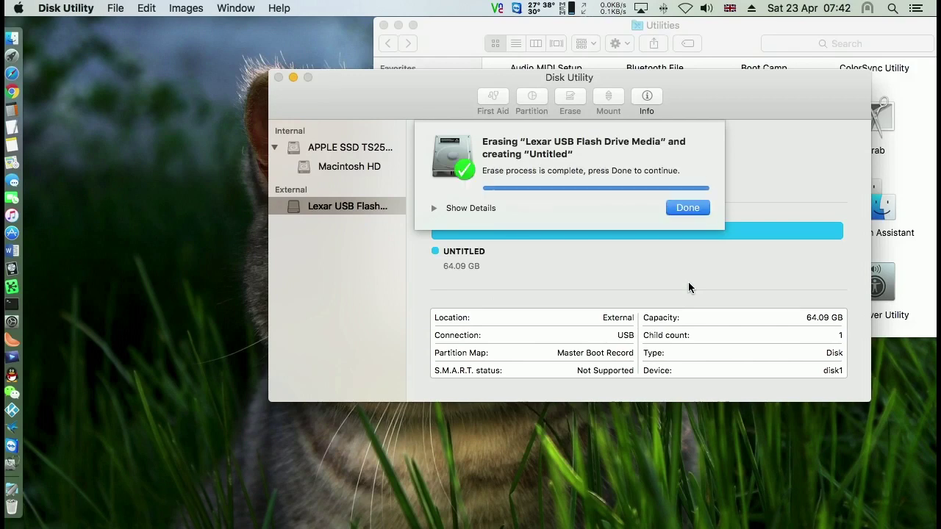
# Dismiss the erase report, close Disk Utility and the Utilities window, and show Downloads.
pyautogui.click(688, 209)
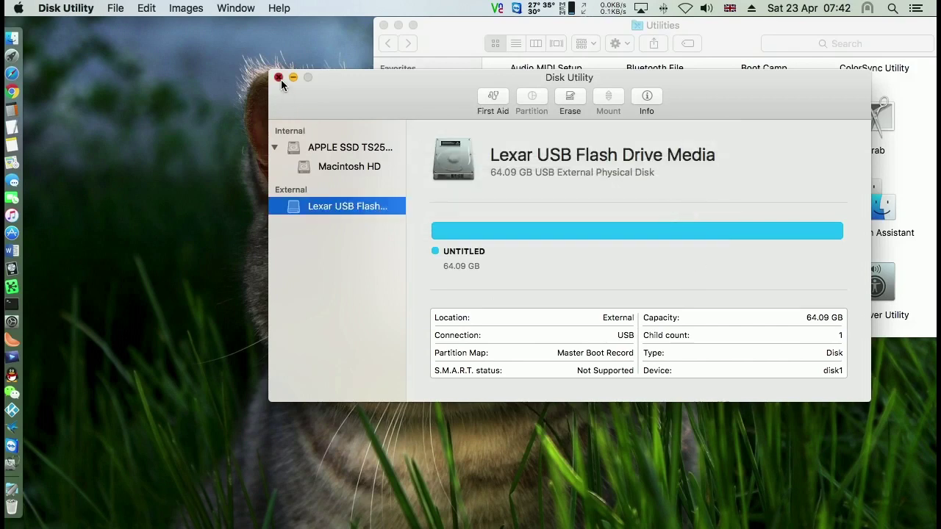
pyautogui.click(280, 79)
pyautogui.click(383, 26)
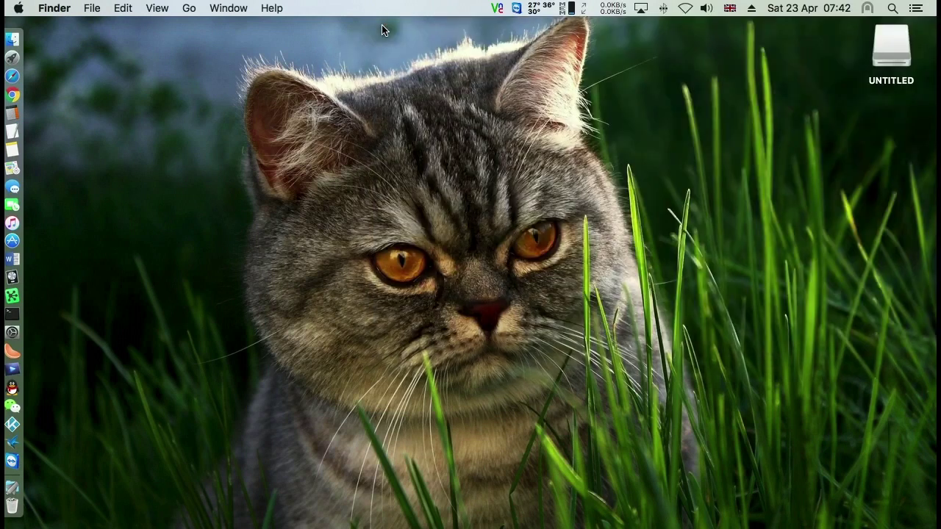
pyautogui.click(12, 487)
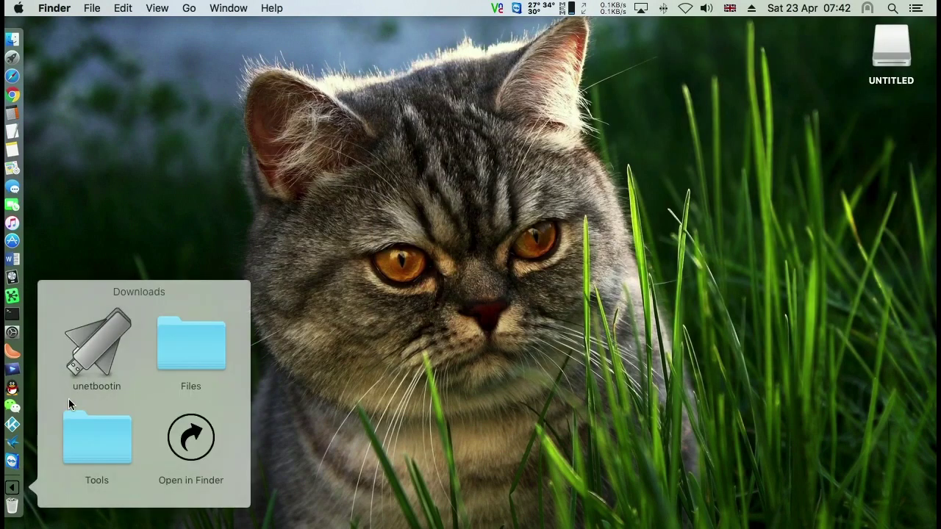
# Launch unetbootin from Downloads, authorize it with the administrator password, and select Diskimage.
pyautogui.click(93, 349)
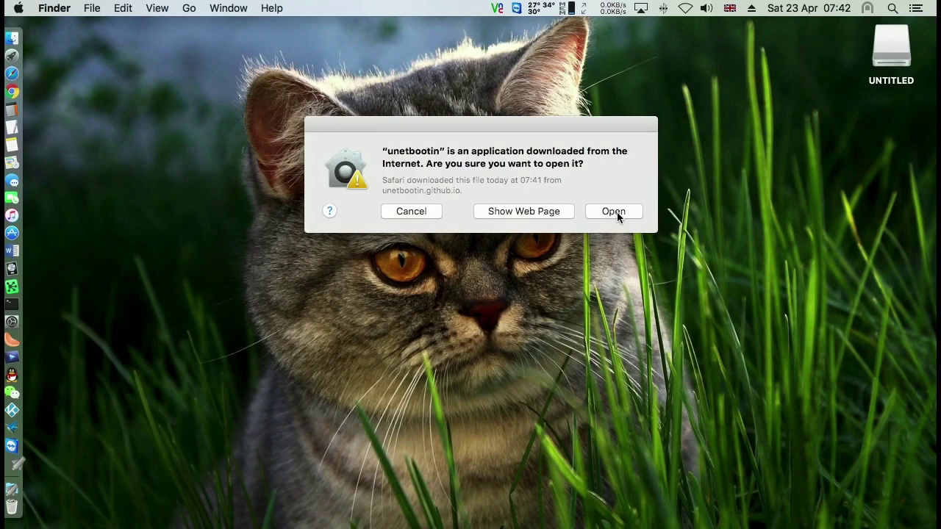
pyautogui.click(617, 212)
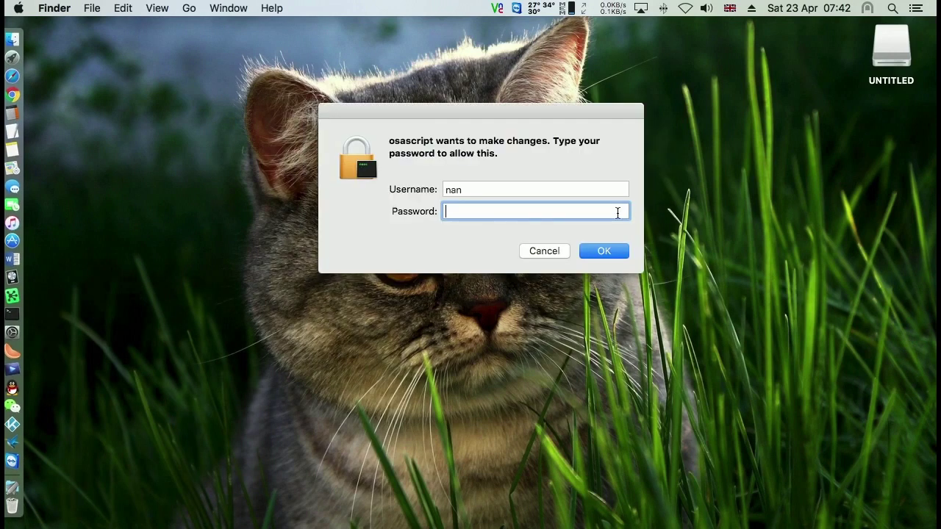
pyautogui.press('Return')
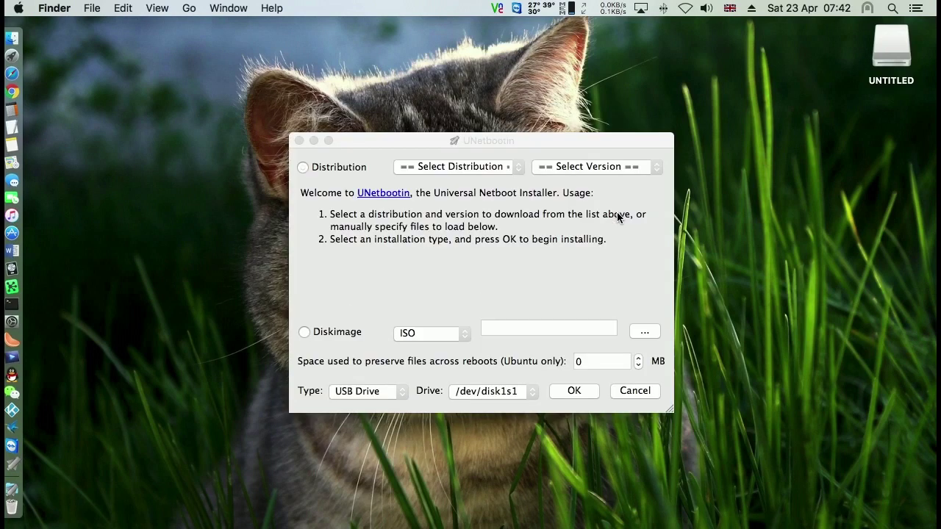
pyautogui.click(305, 333)
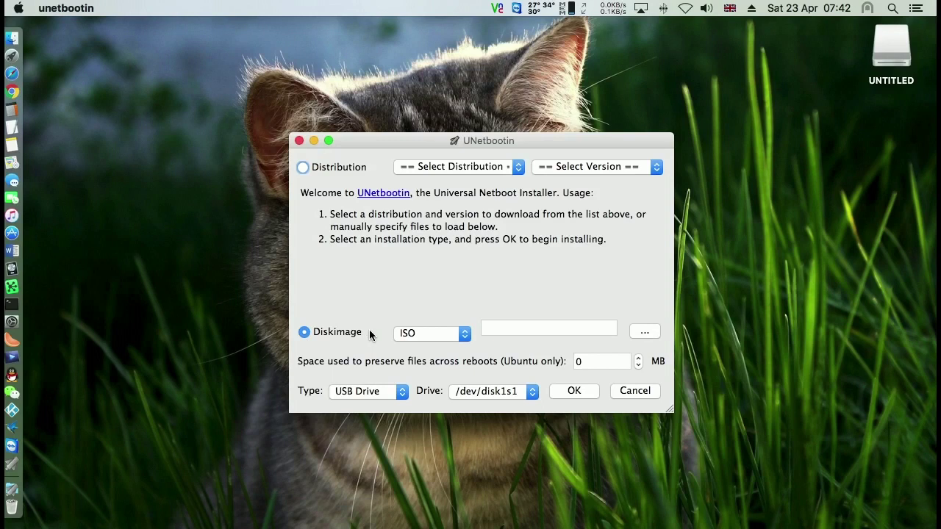
# Choose ubuntu-16.04-desktop-amd64.iso from the Downloads Files folder as the disk image.
pyautogui.click(647, 333)
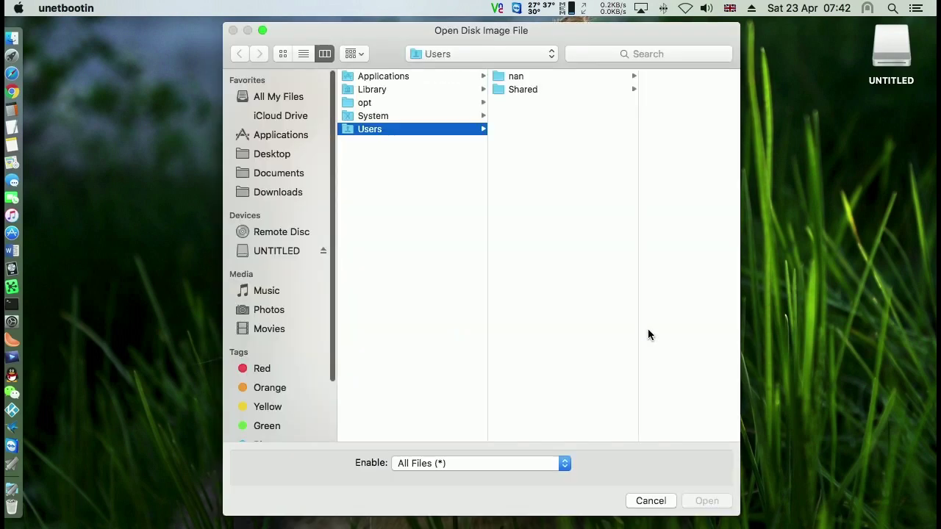
pyautogui.click(522, 77)
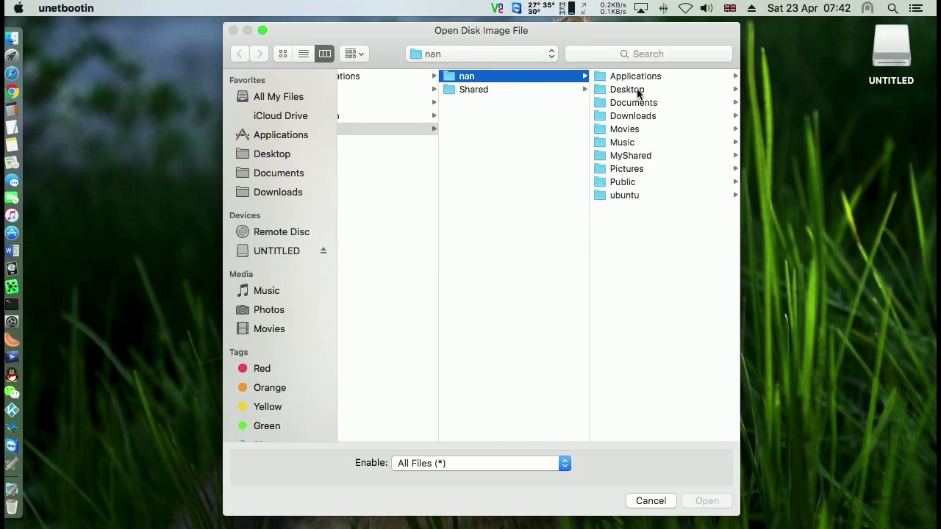
pyautogui.click(631, 116)
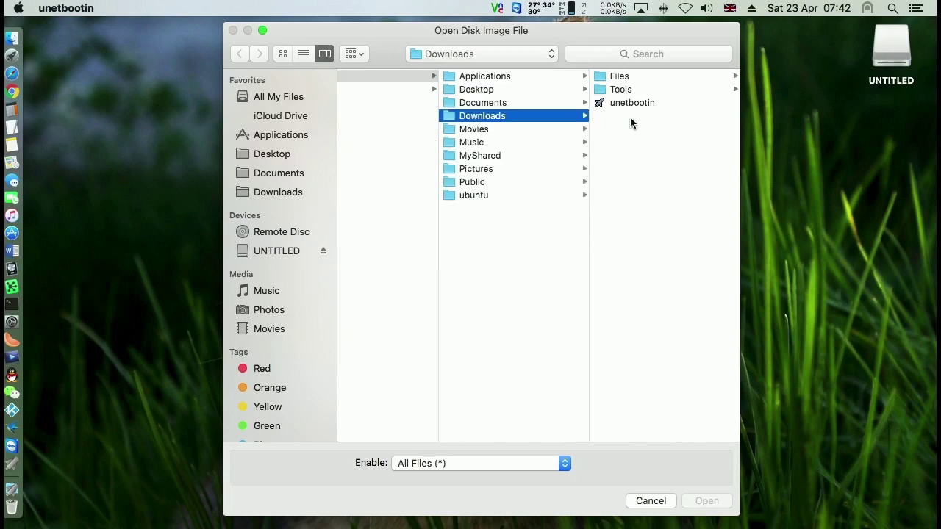
pyautogui.click(630, 77)
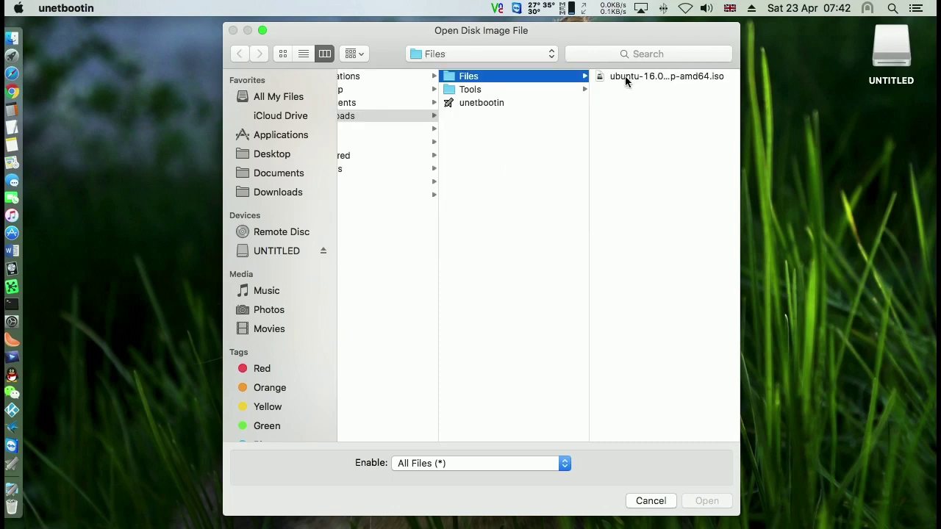
pyautogui.doubleClick(625, 76)
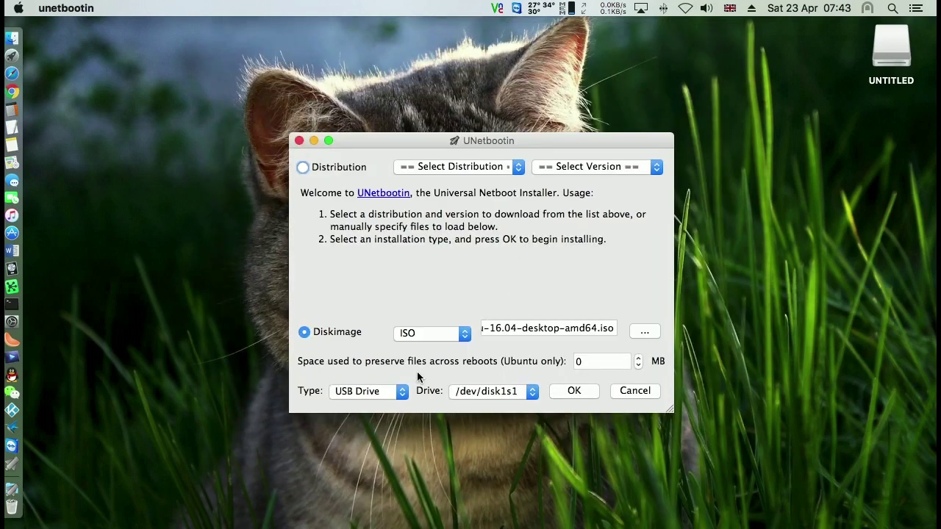
# Keep the install Type as USB Drive and the Drive as /dev/disk1s1.
pyautogui.click(385, 387)
pyautogui.click(385, 387)
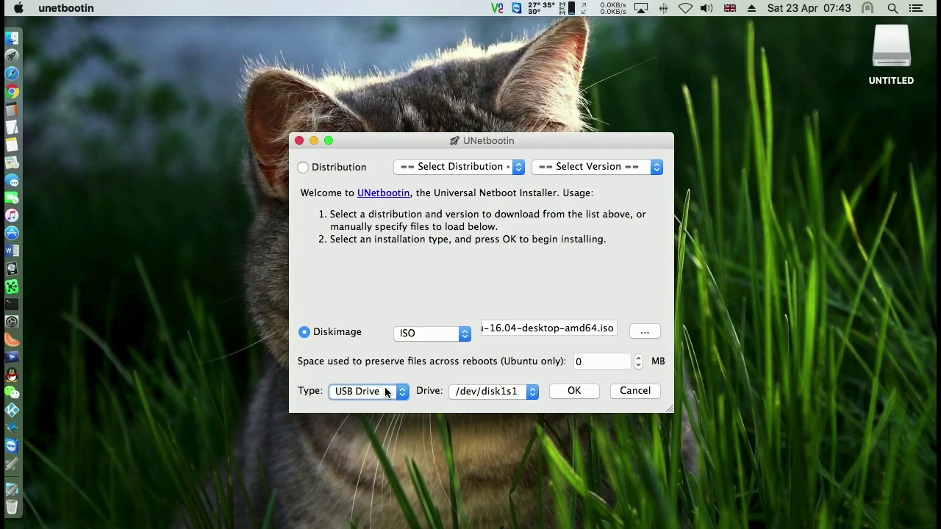
pyautogui.click(503, 392)
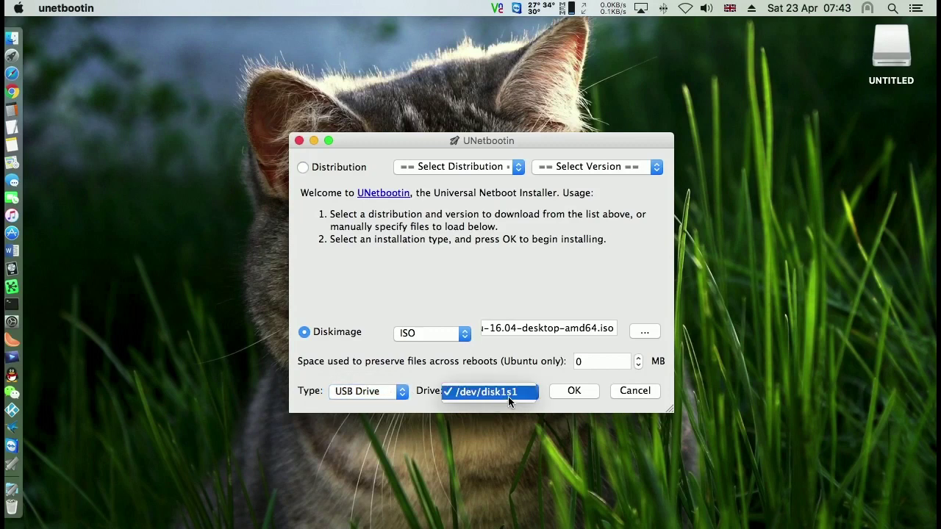
pyautogui.click(508, 396)
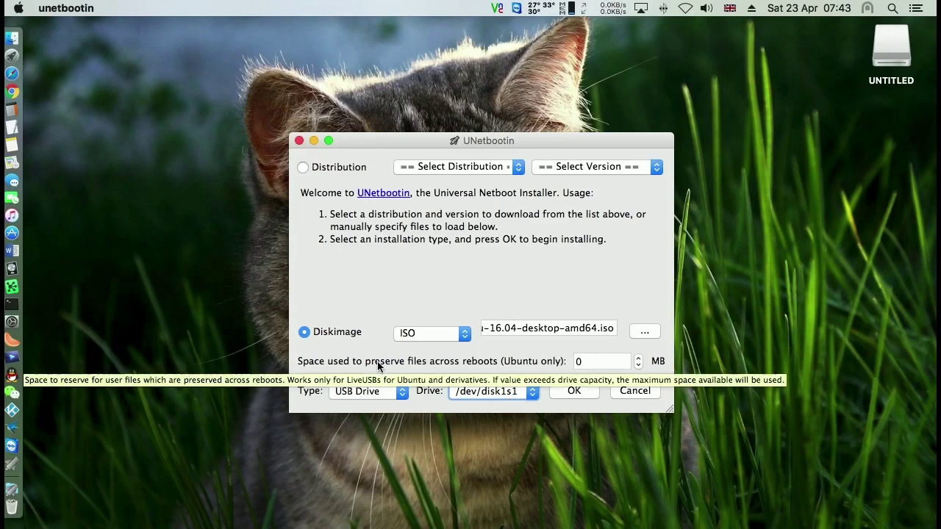
# Run 'diskutil list' in Terminal to confirm the 64.1 GB FAT32 USB partition is disk1s1.
pyautogui.click(11, 306)
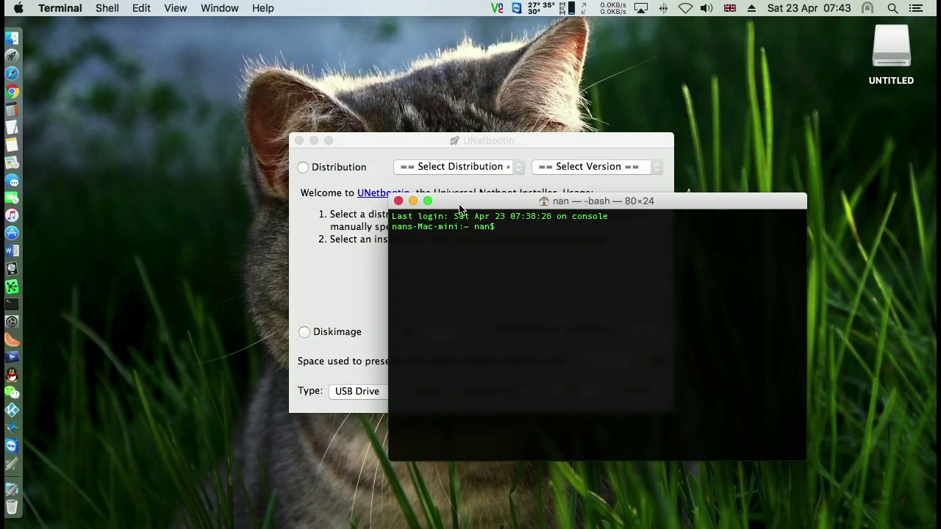
pyautogui.write('diskutil list')
pyautogui.press('Return')
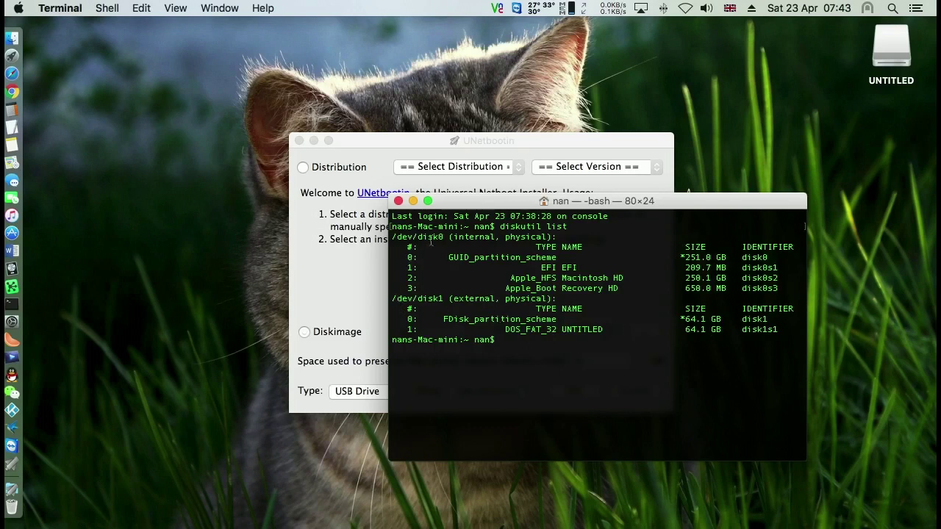
pyautogui.moveTo(444, 237); pyautogui.dragTo(397, 236)
pyautogui.click(396, 244)
# Close Terminal and have UNetbootin write the Ubuntu image to /dev/disk1s1.
pyautogui.click(398, 201)
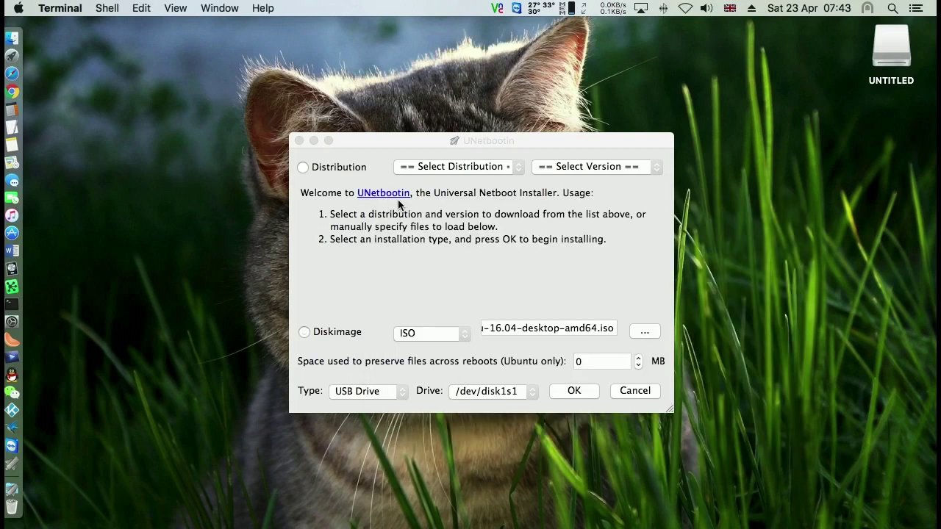
pyautogui.click(552, 411)
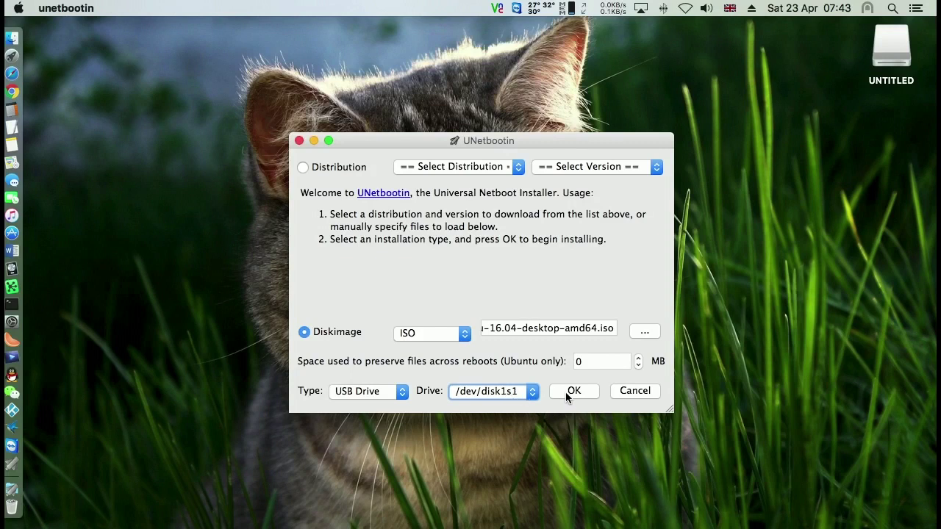
pyautogui.click(572, 391)
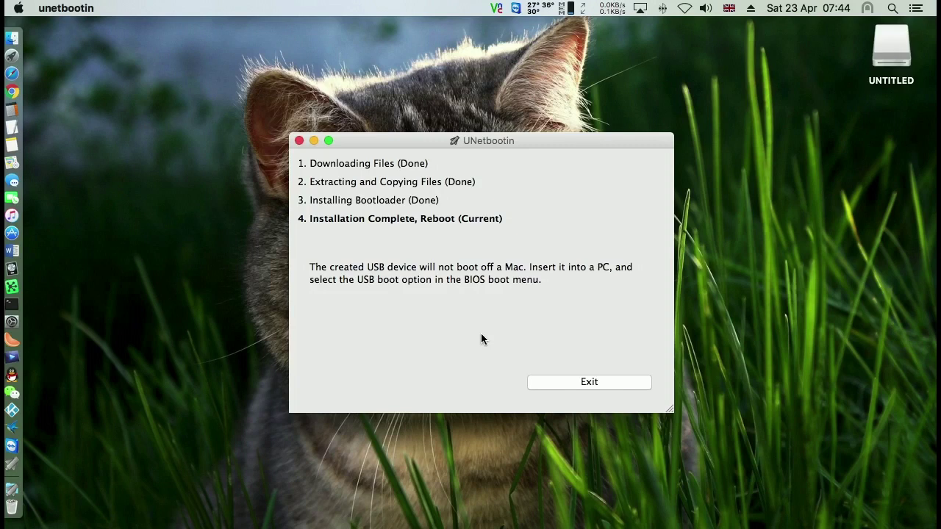
# Exit UNetbootin and restart the Mac from the Apple menu.
pyautogui.click(582, 384)
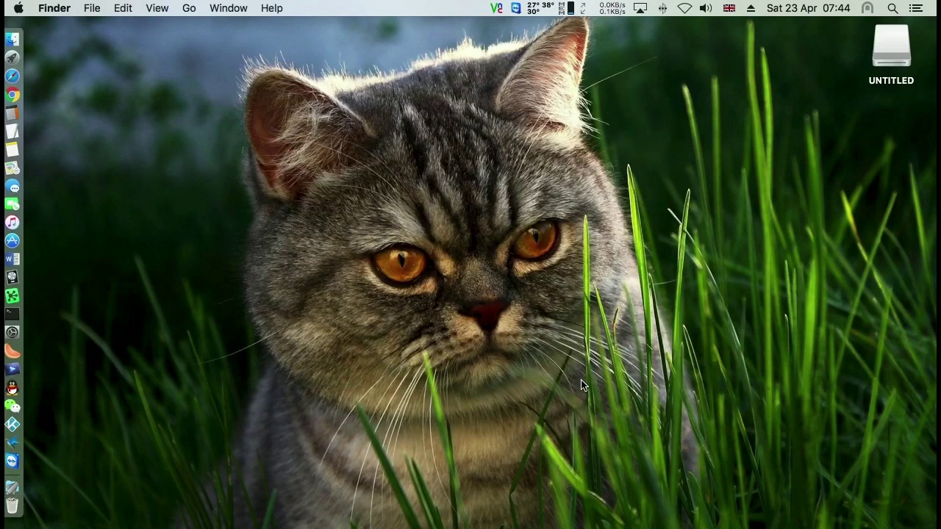
pyautogui.click(18, 9)
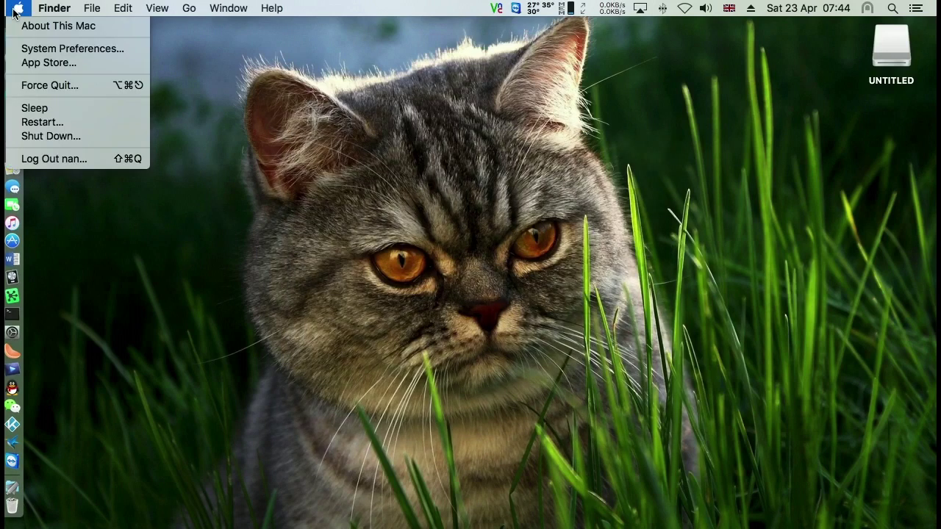
pyautogui.click(41, 124)
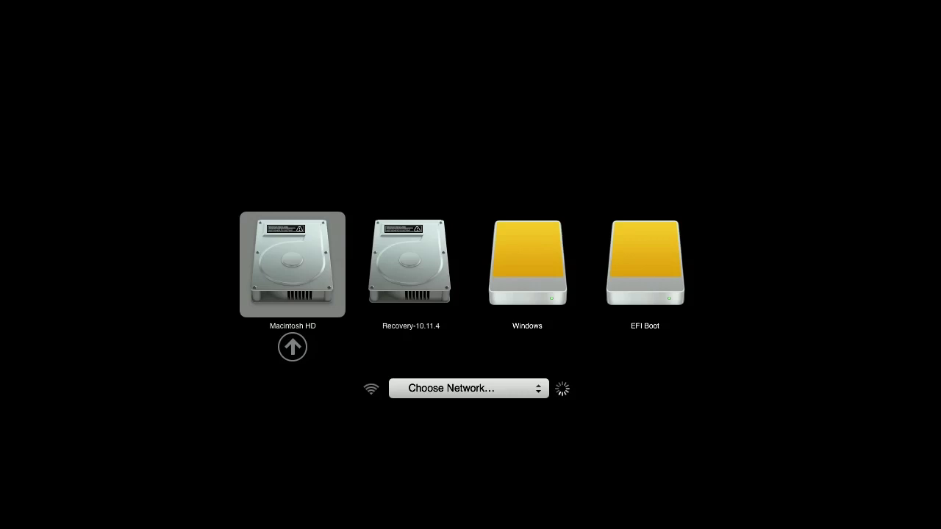
# Select the EFI Boot drive in Mac Startup Manager to start the Ubuntu live session.
pyautogui.press('Right')
pyautogui.press('Right')
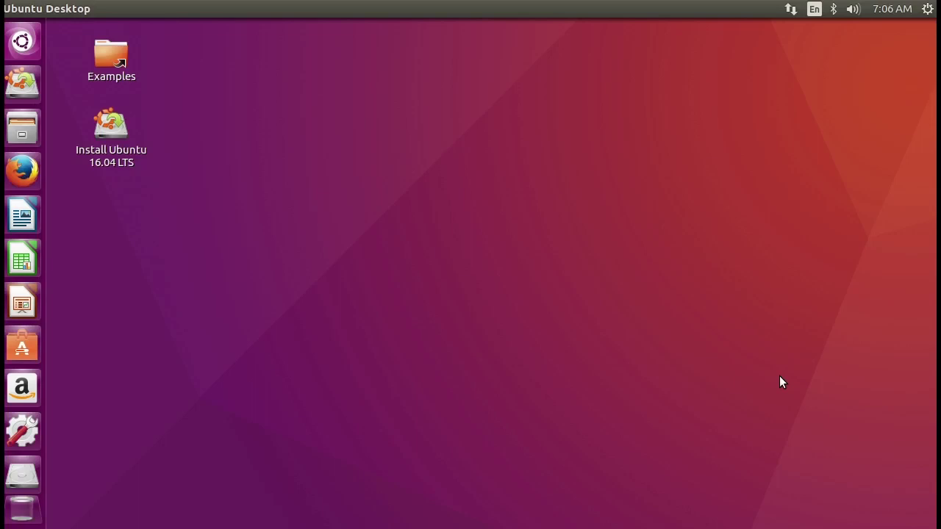
# Open Terminal from the Dash and run 'sudo gparted' to launch GParted as administrator.
pyautogui.click(22, 42)
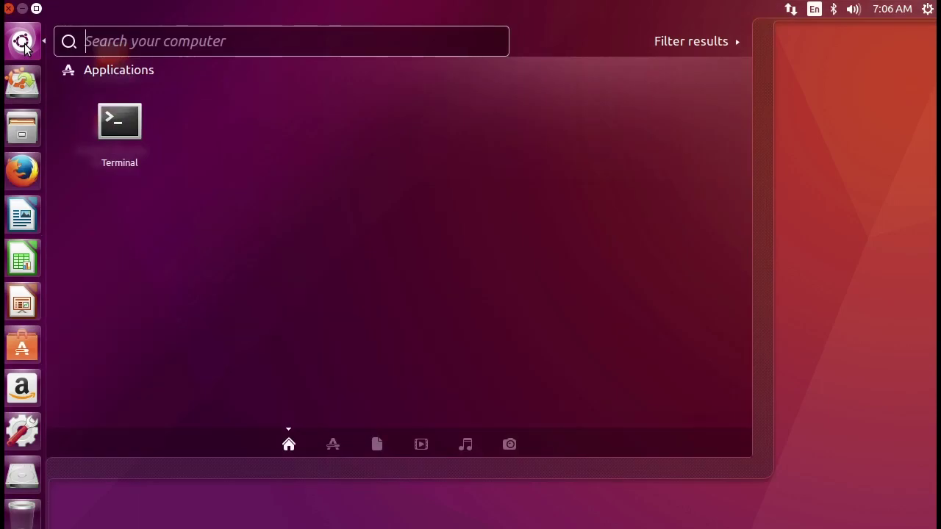
pyautogui.write('terminal')
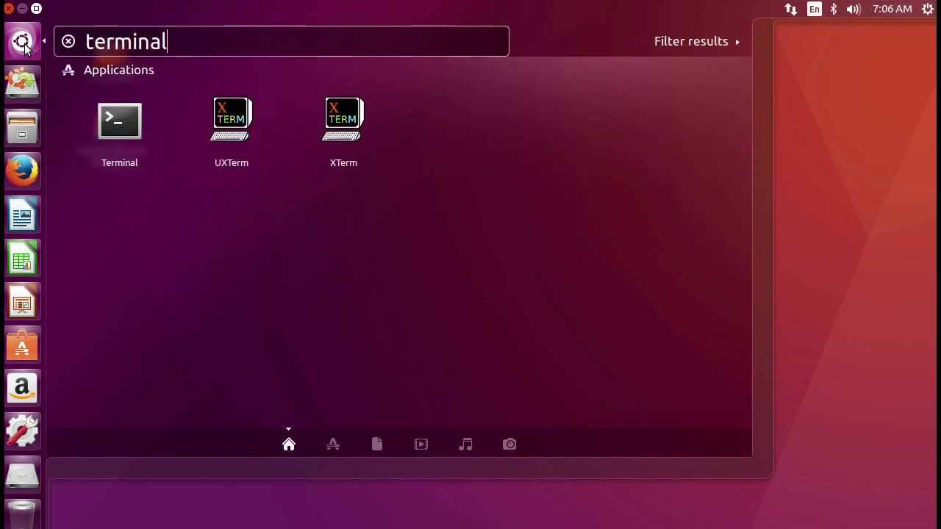
pyautogui.press('Return')
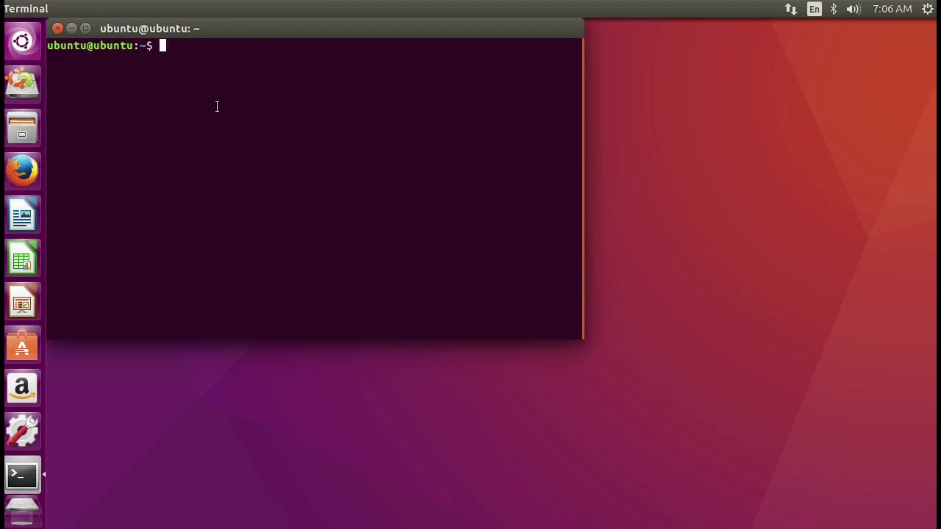
pyautogui.write('sudo gparted')
pyautogui.press('Return')
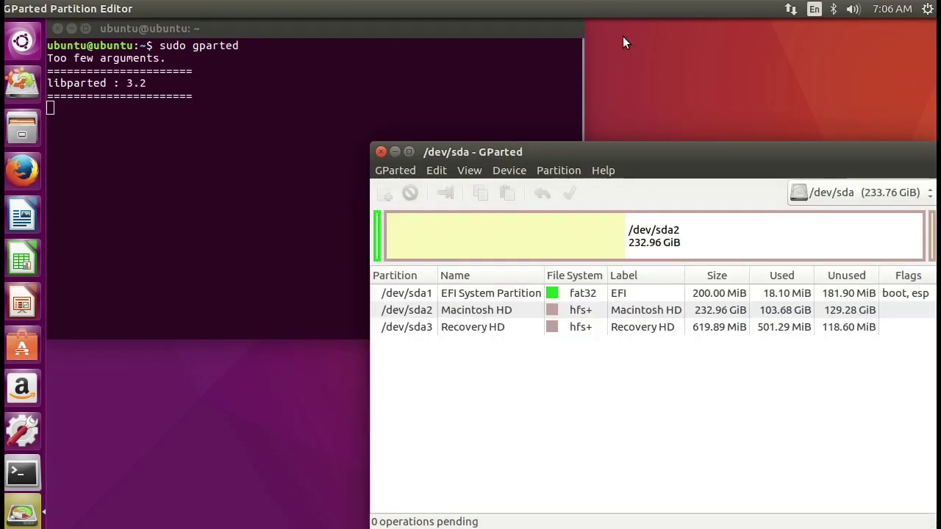
# Move the GParted window aside and select the unallocated space on the 232.89 GiB /dev/sdc drive.
pyautogui.moveTo(577, 150); pyautogui.dragTo(526, 100)
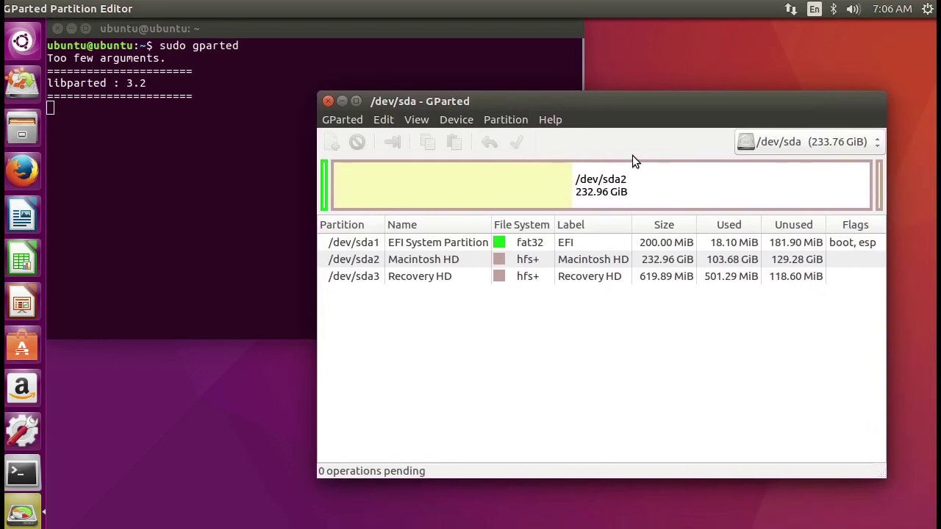
pyautogui.click(827, 143)
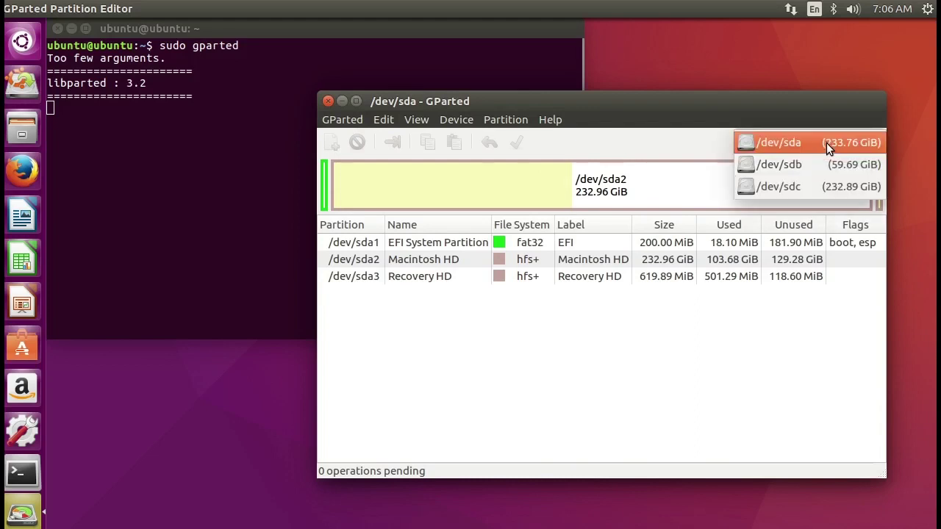
pyautogui.click(802, 189)
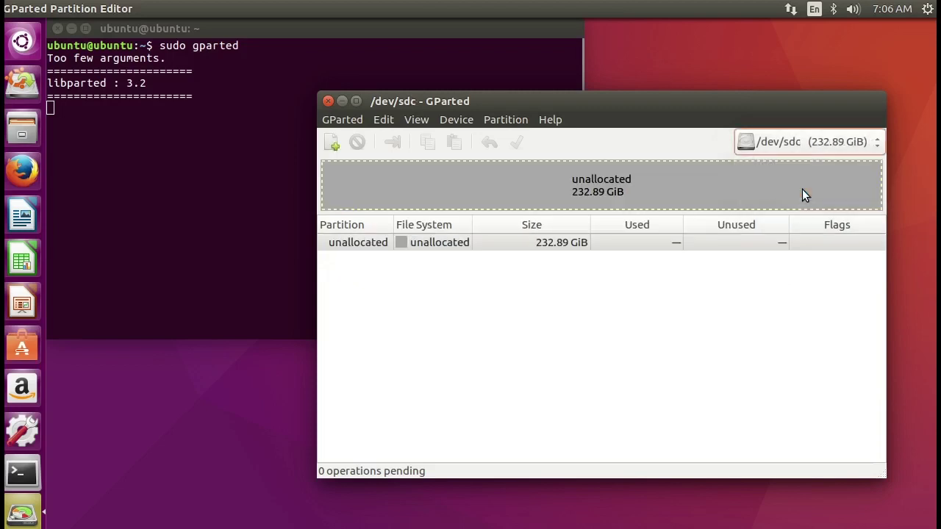
pyautogui.click(523, 249)
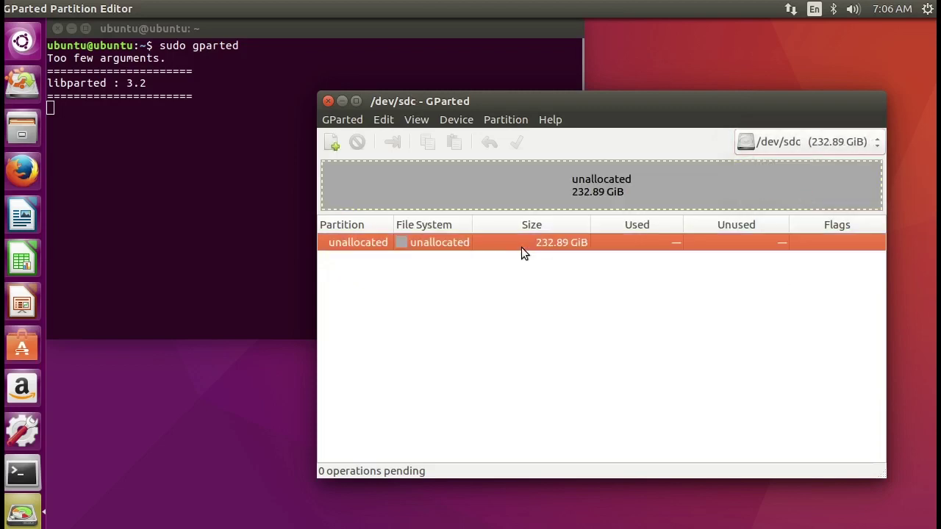
# Queue a new 228.98 GiB ext4 partition, new size 234474, in the unallocated space.
pyautogui.rightClick(435, 243)
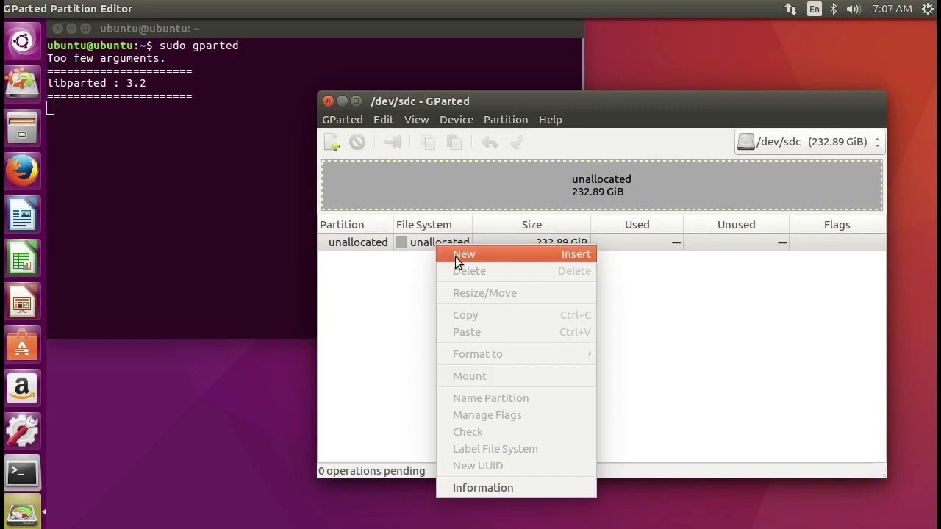
pyautogui.click(455, 257)
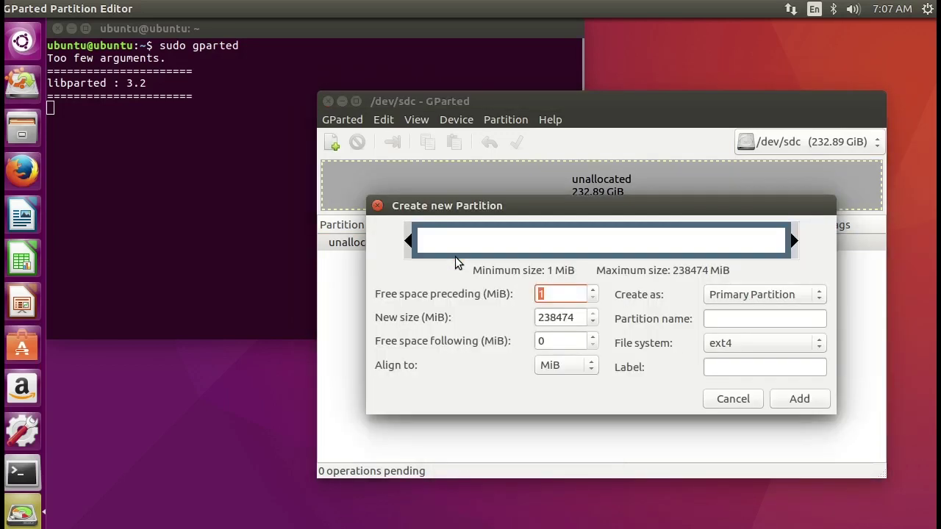
pyautogui.click(551, 318)
pyautogui.press('BackSpace')
pyautogui.write('4')
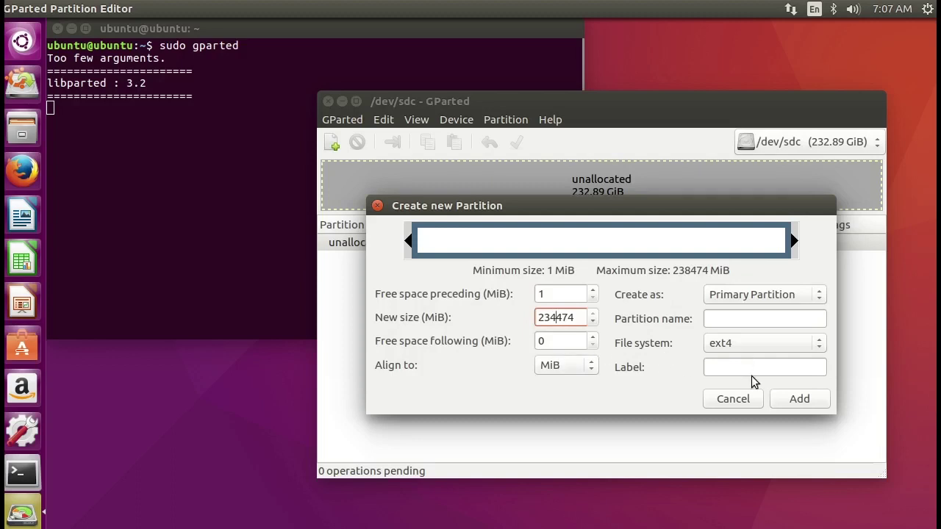
pyautogui.click(800, 400)
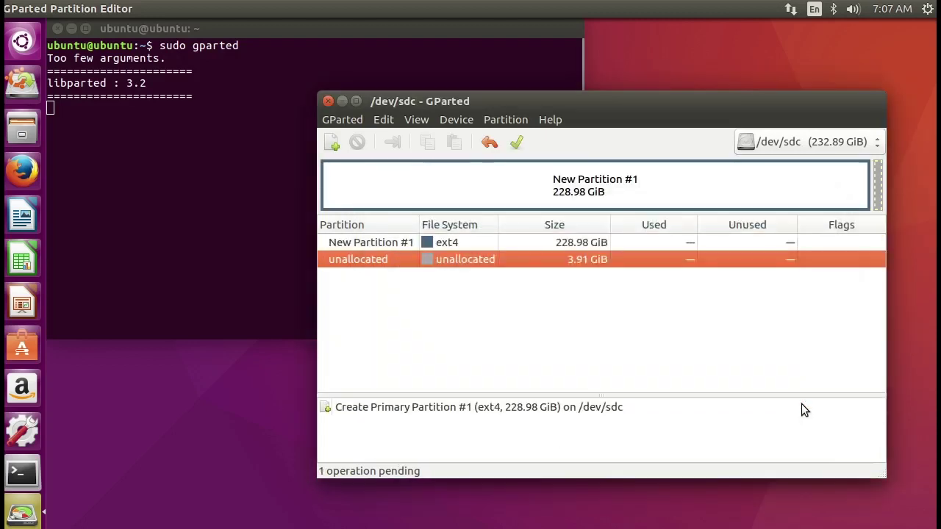
# Queue a 3.91 GiB linux-swap partition in the remaining unallocated space.
pyautogui.rightClick(435, 260)
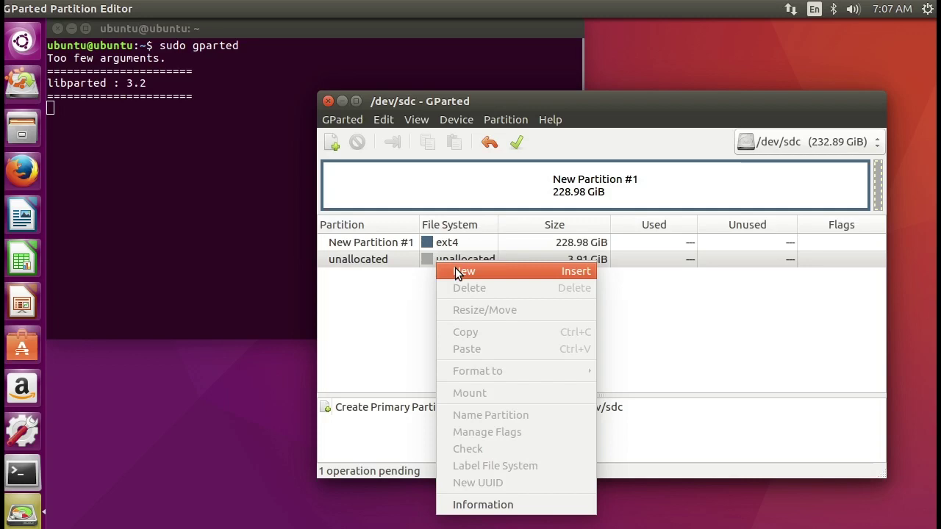
pyautogui.click(458, 272)
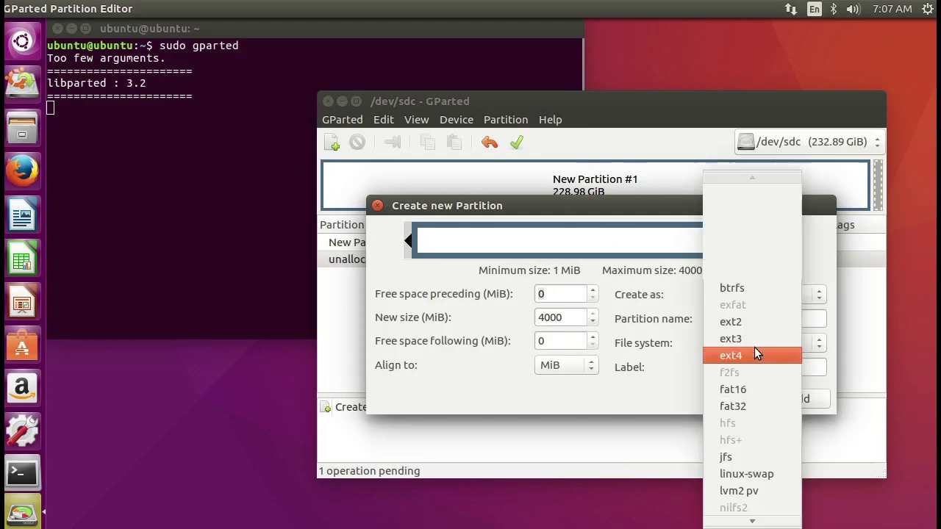
pyautogui.click(751, 478)
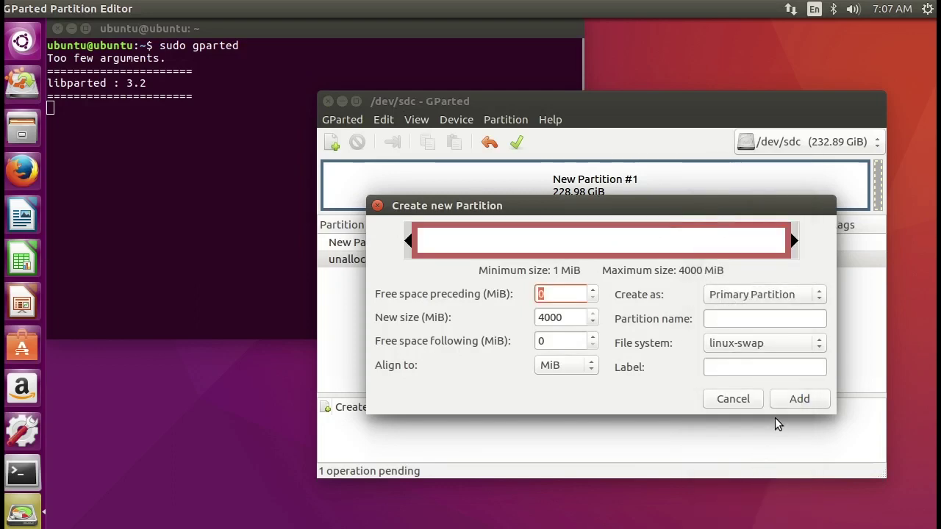
pyautogui.click(794, 404)
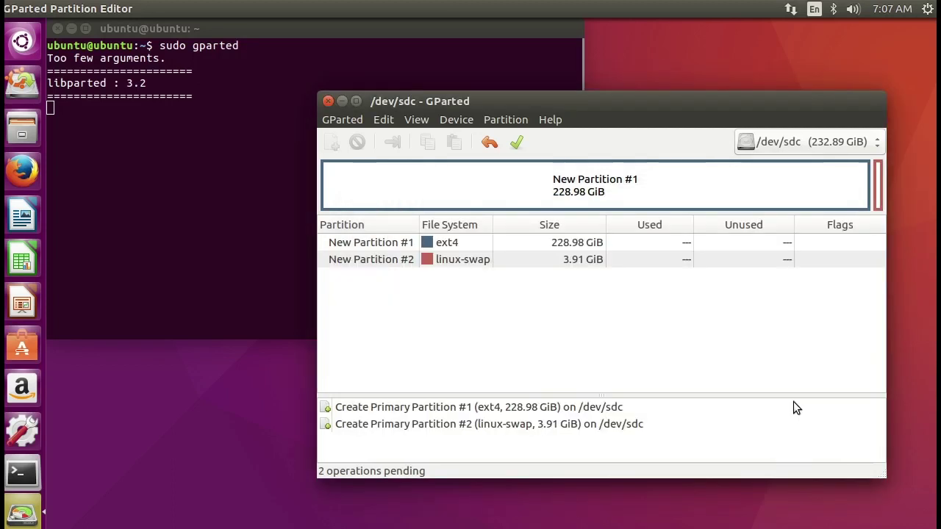
# Apply and confirm both pending operations, creating ext4 /dev/sdc1 and linux-swap /dev/sdc2.
pyautogui.click(517, 143)
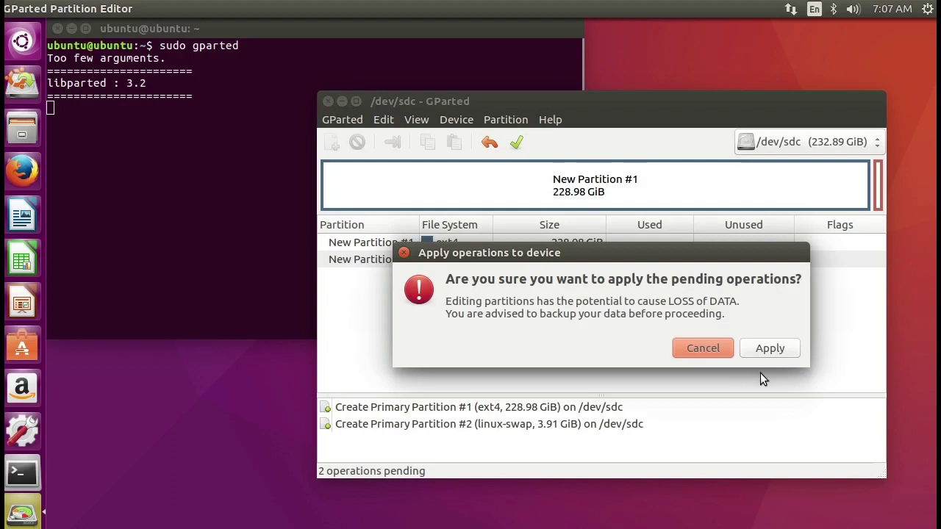
pyautogui.click(774, 346)
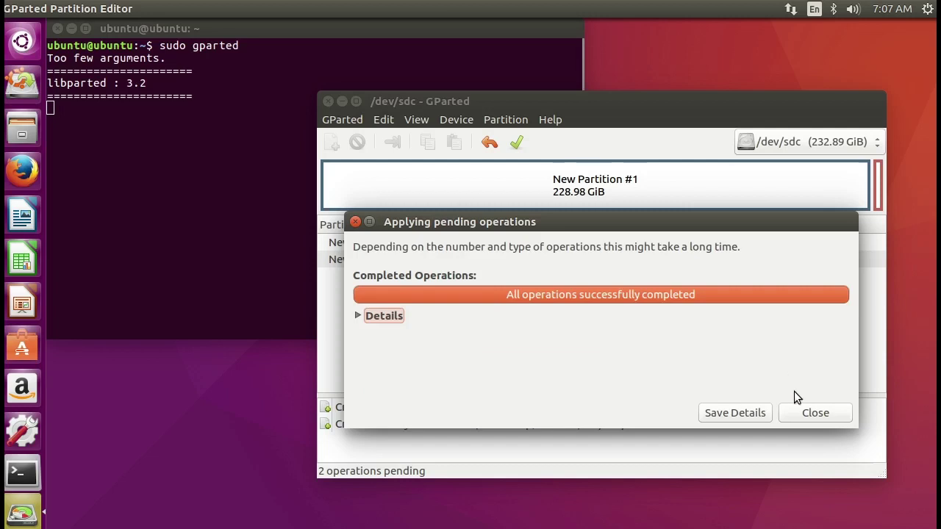
pyautogui.click(815, 414)
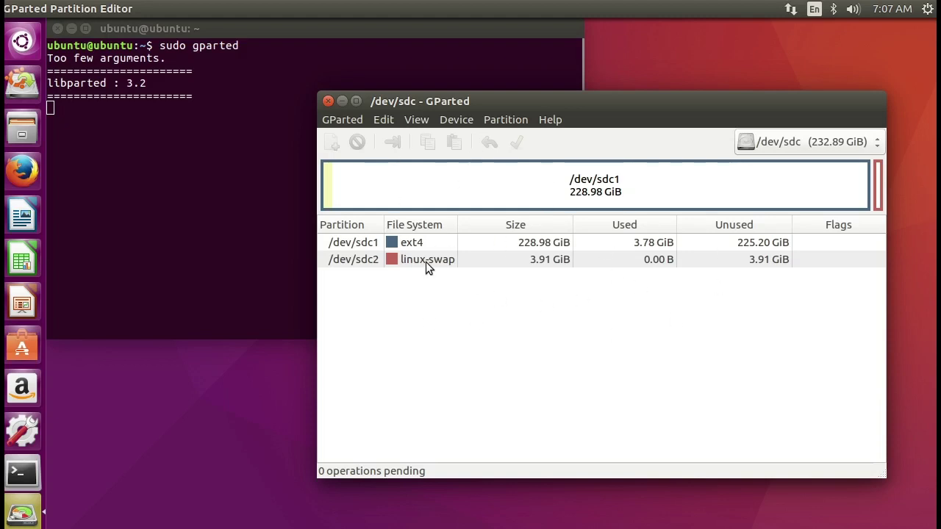
# Quit GParted and the Terminal, then show the network menu with Wired connection 1.
pyautogui.click(327, 100)
pyautogui.click(58, 28)
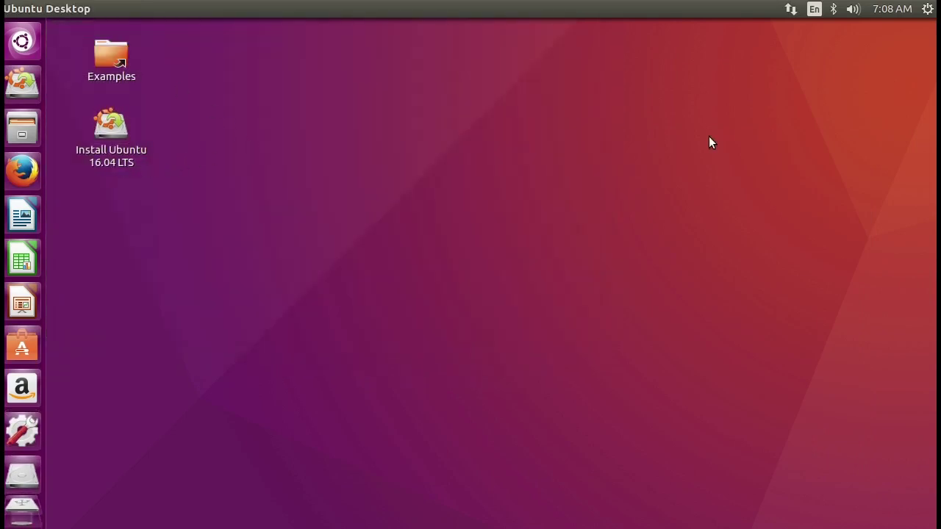
pyautogui.click(791, 12)
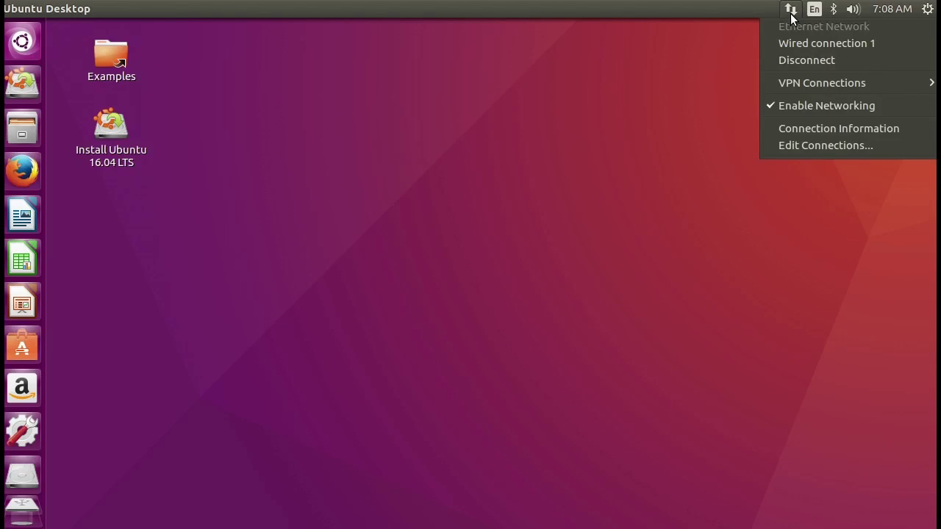
pyautogui.click(807, 59)
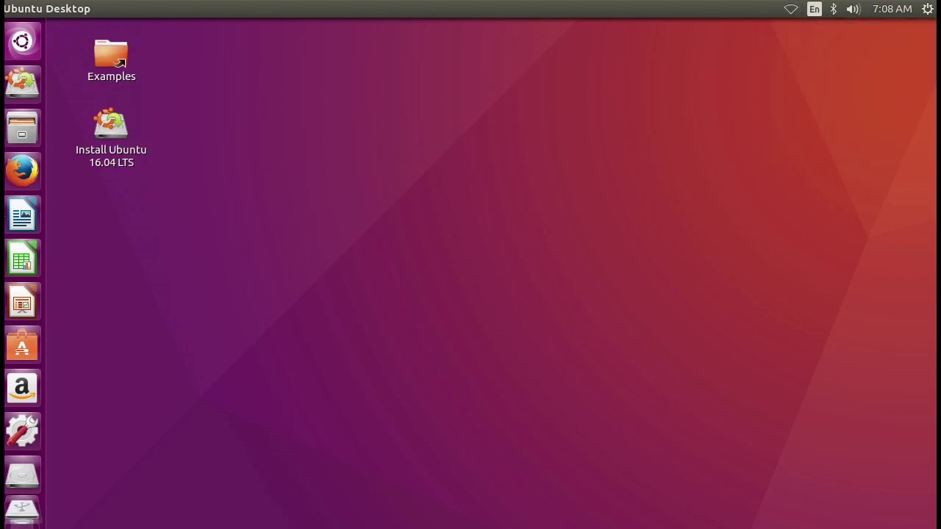
pyautogui.click(122, 158)
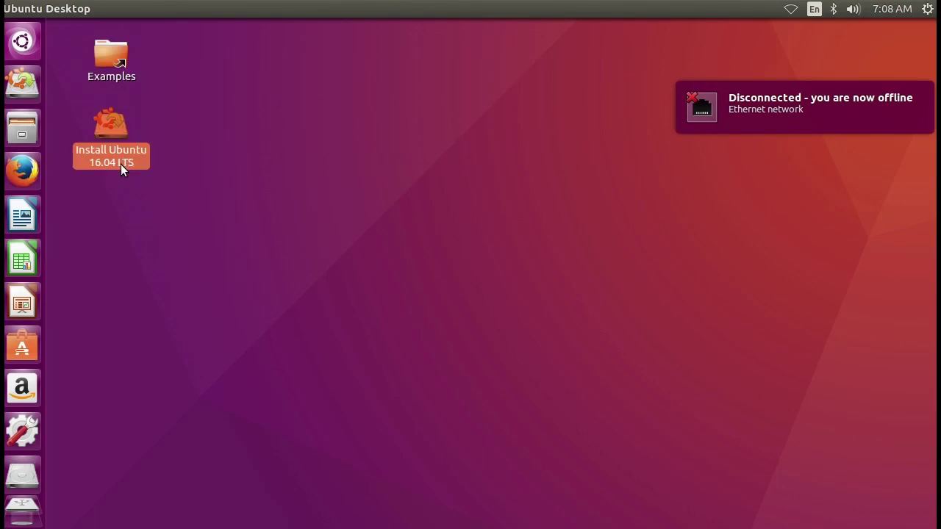
# Launch Install Ubuntu 16.04 LTS in English and continue past Preparing to install Ubuntu.
pyautogui.doubleClick(120, 164)
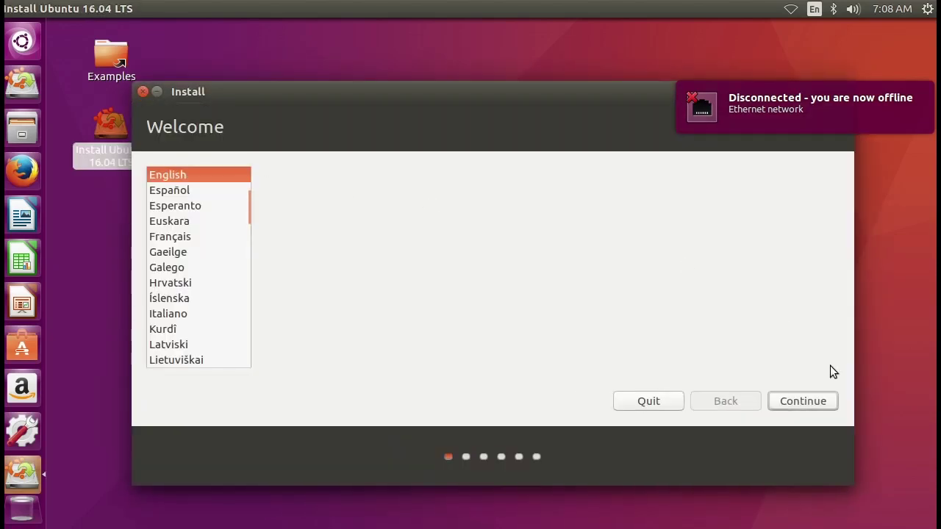
pyautogui.click(812, 403)
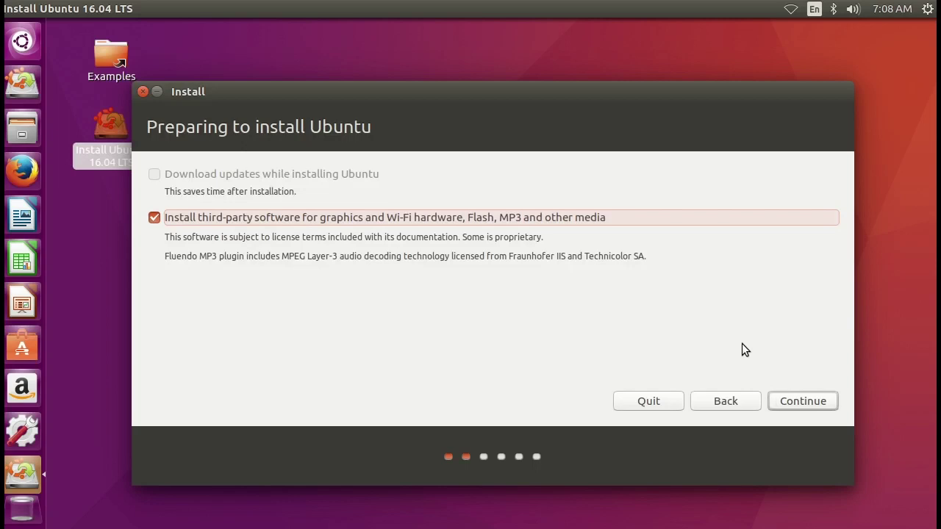
pyautogui.click(802, 407)
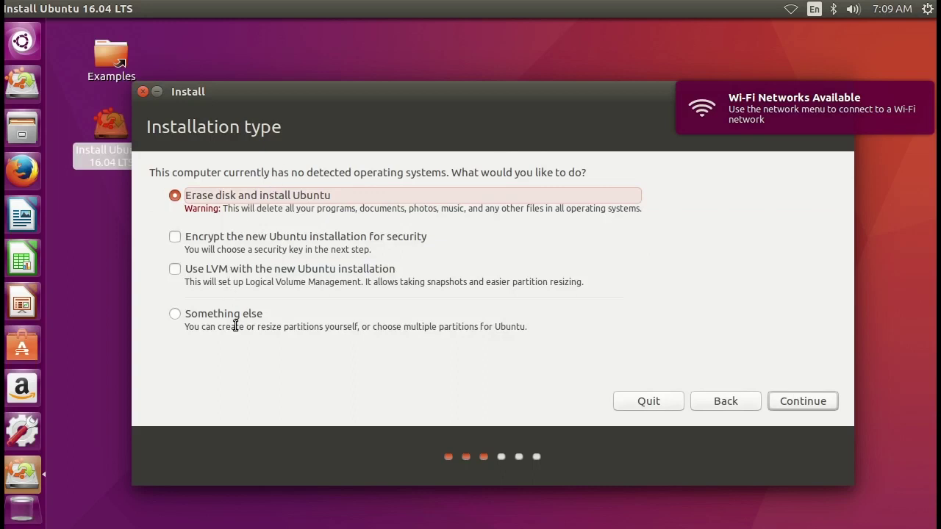
# Choose Something else for manual partitioning and select the /dev/sdc1 ext4 partition on /dev/sdc.
pyautogui.click(175, 315)
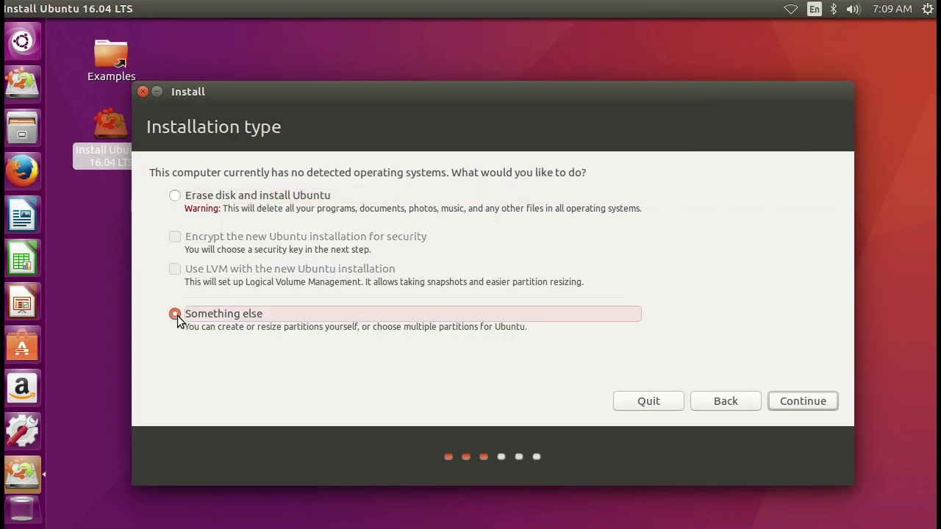
pyautogui.click(809, 406)
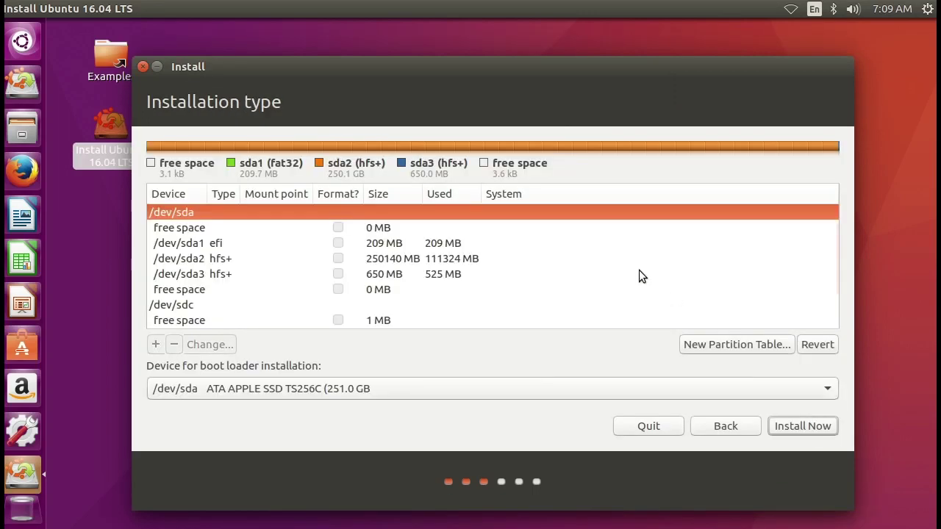
pyautogui.scroll(-1, 563, 250)
pyautogui.scroll(-2, 514, 268)
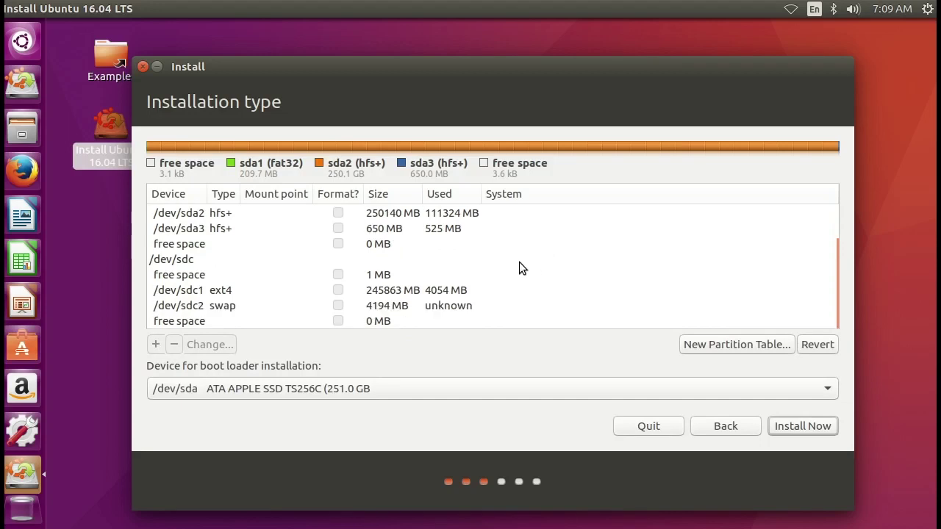
pyautogui.click(182, 263)
pyautogui.click(179, 291)
pyautogui.click(179, 303)
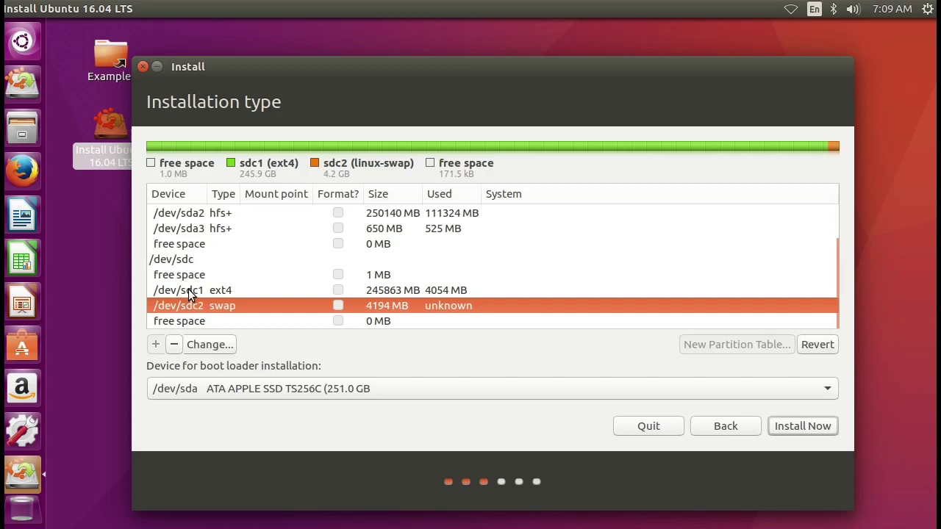
pyautogui.click(188, 291)
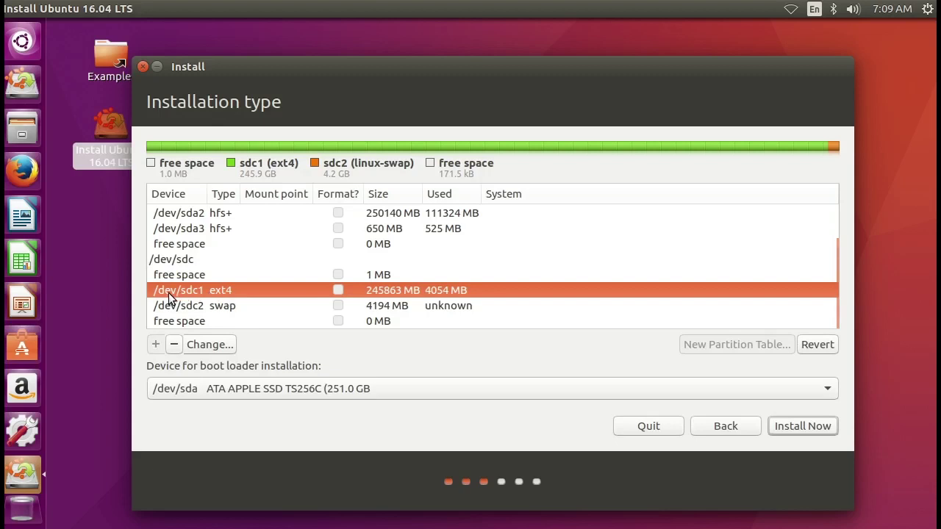
# Edit /dev/sdc1 to use Ext4 journaling file system with mount point /.
pyautogui.click(216, 346)
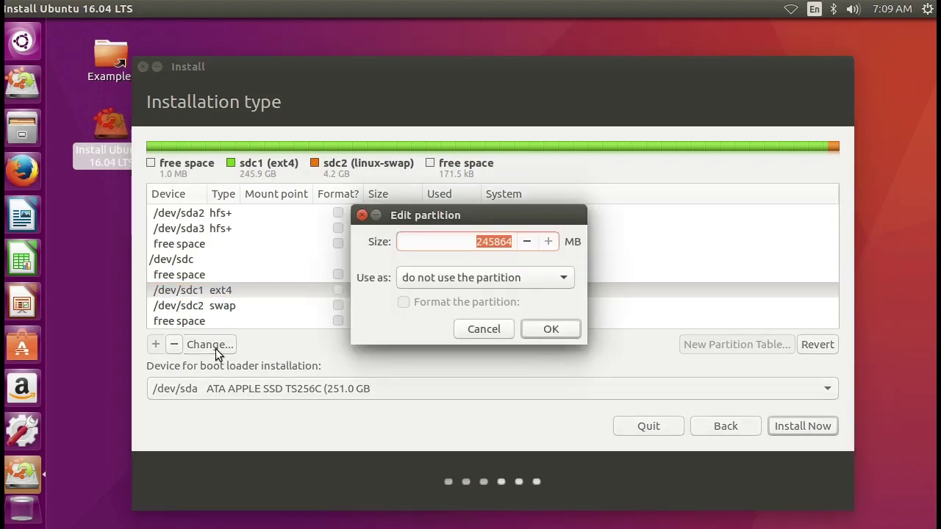
pyautogui.click(546, 280)
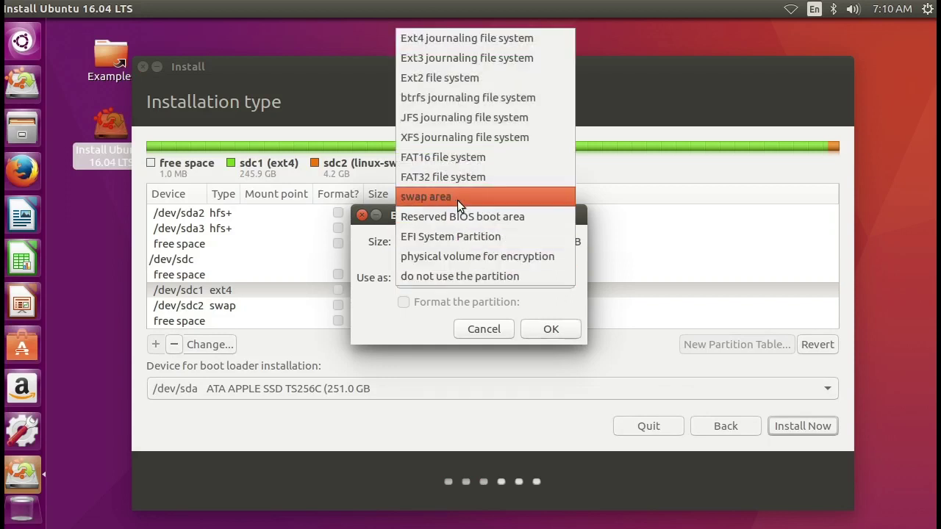
pyautogui.click(443, 40)
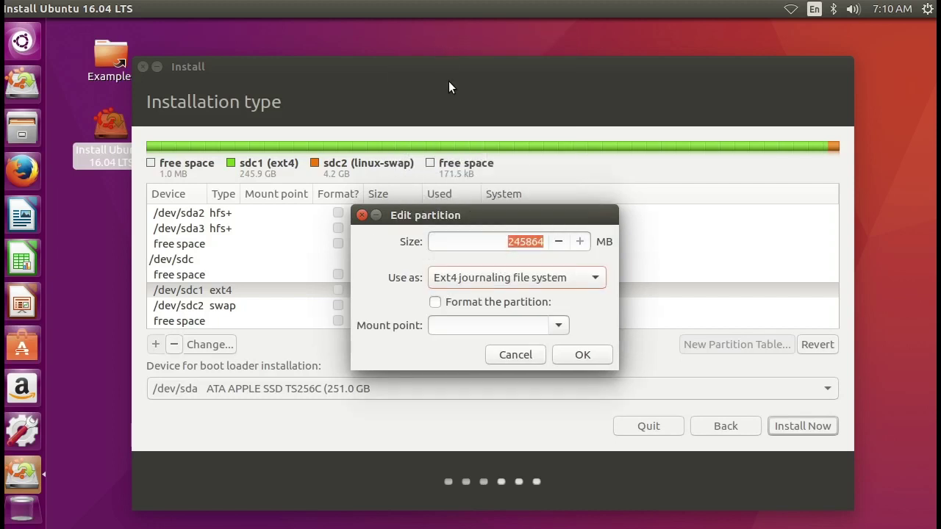
pyautogui.click(559, 326)
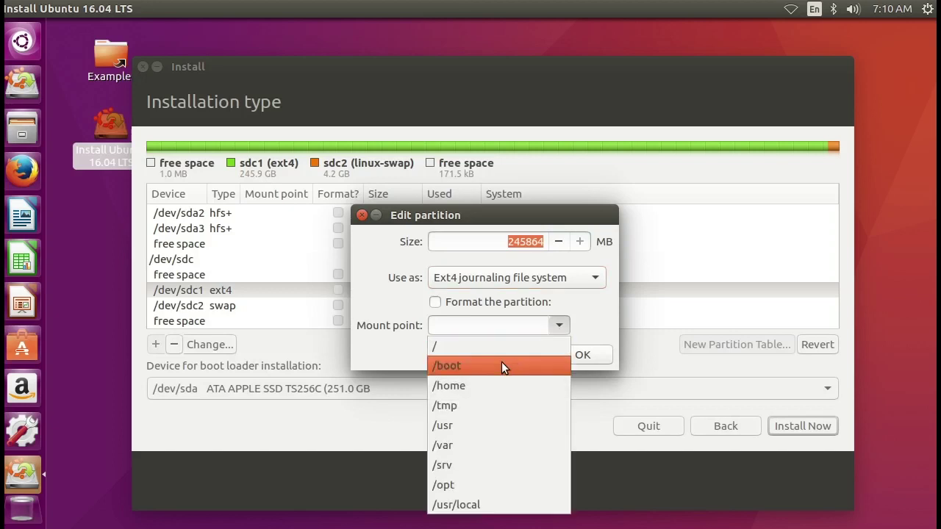
pyautogui.click(455, 343)
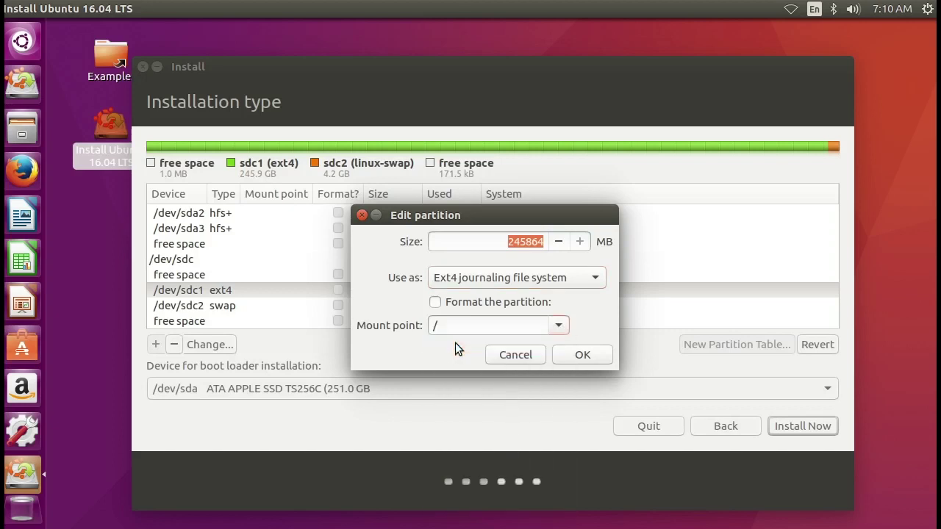
pyautogui.click(582, 356)
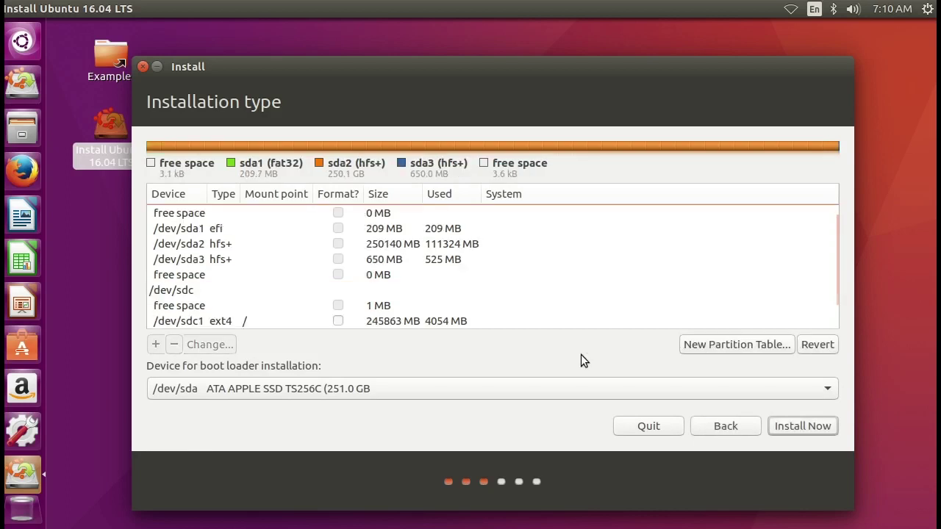
# Mark /dev/sdc1 for formatting and choose /dev/sdc as the boot loader device.
pyautogui.scroll(-2, 500, 265)
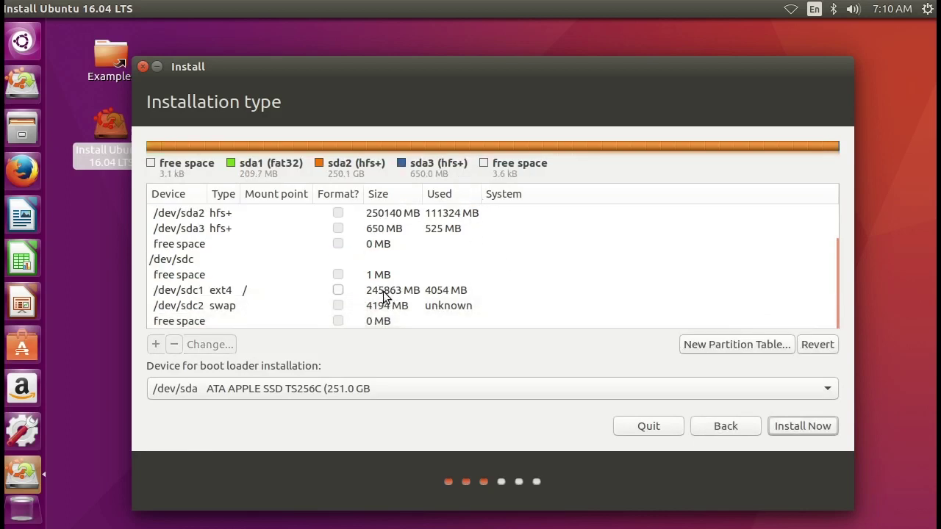
pyautogui.click(340, 291)
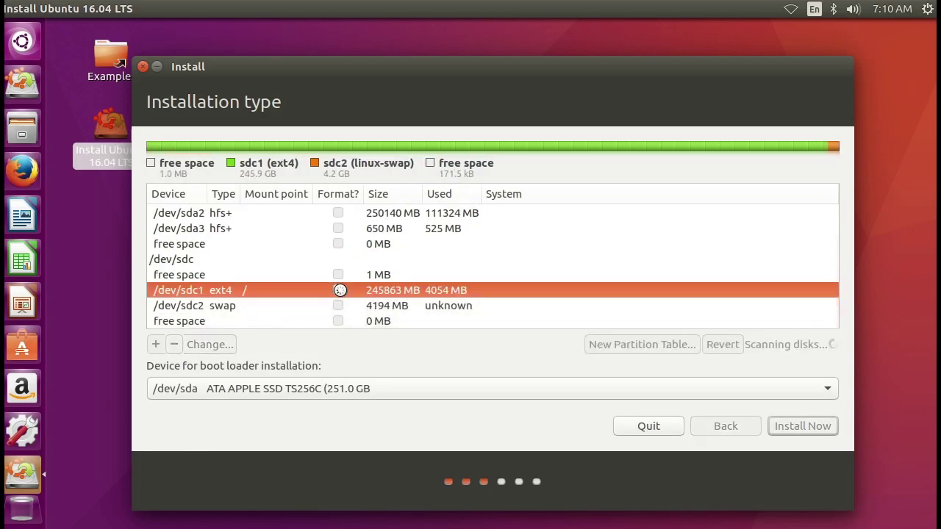
pyautogui.click(280, 292)
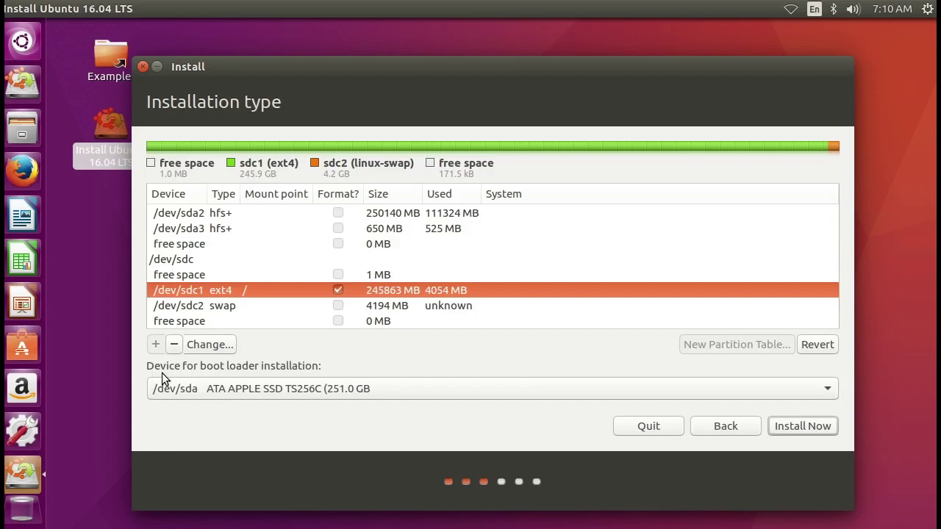
pyautogui.click(320, 391)
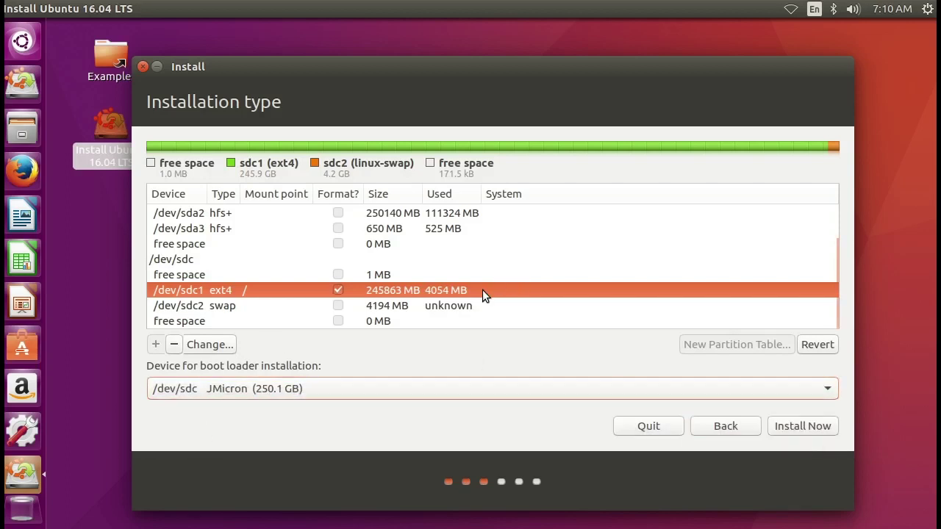
# Start Install Now, passing the boot partition warning and confirming the disk changes.
pyautogui.click(803, 426)
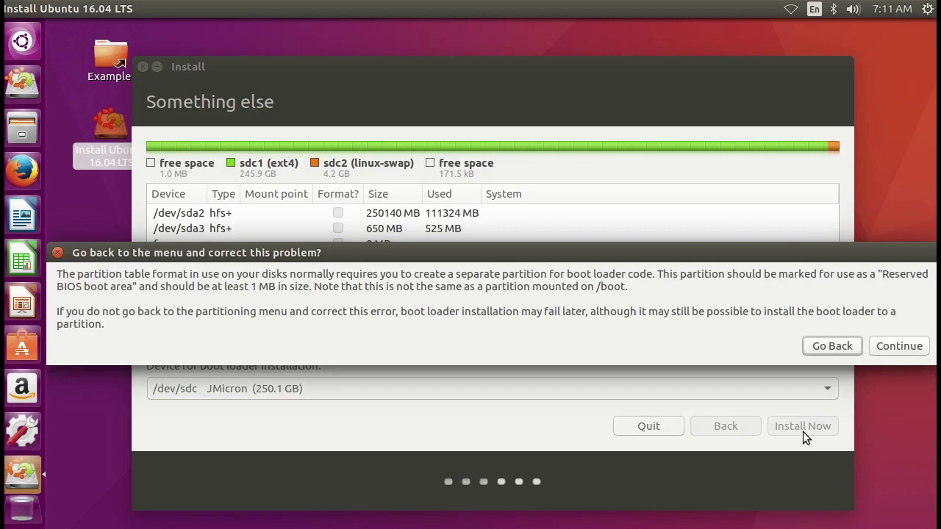
pyautogui.click(900, 346)
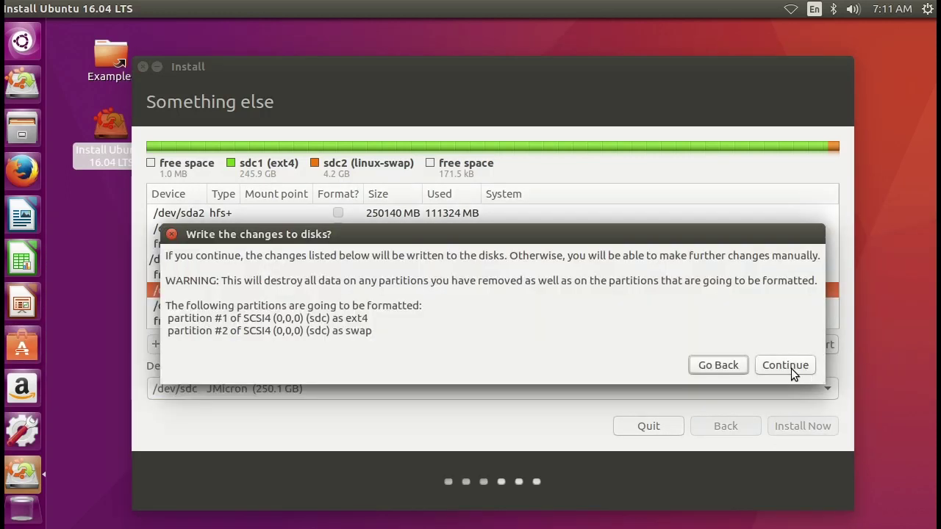
pyautogui.click(791, 368)
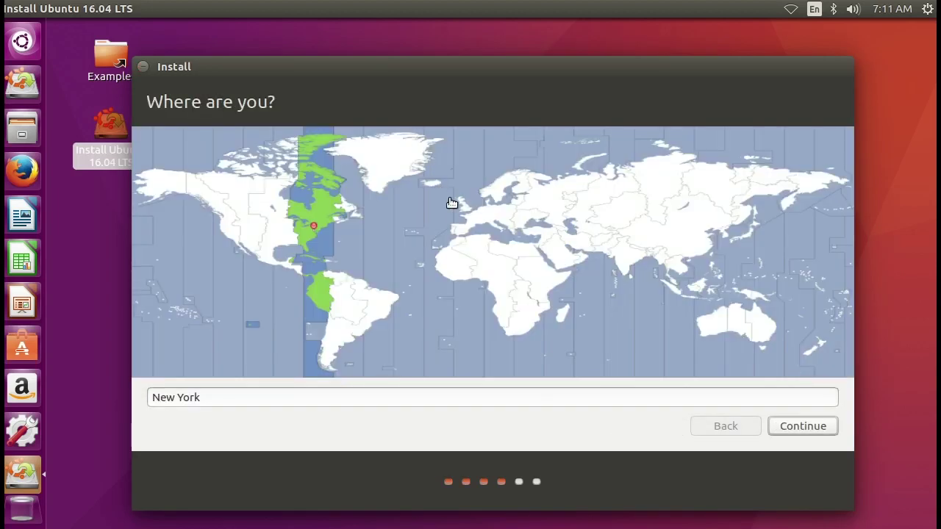
# Choose London as the time zone and keep the English (UK) keyboard layout.
pyautogui.click(466, 212)
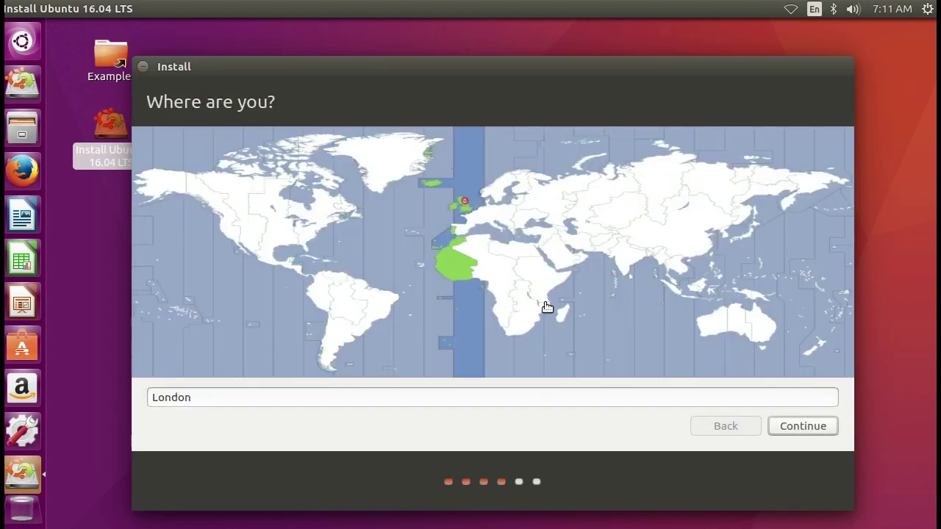
pyautogui.click(809, 429)
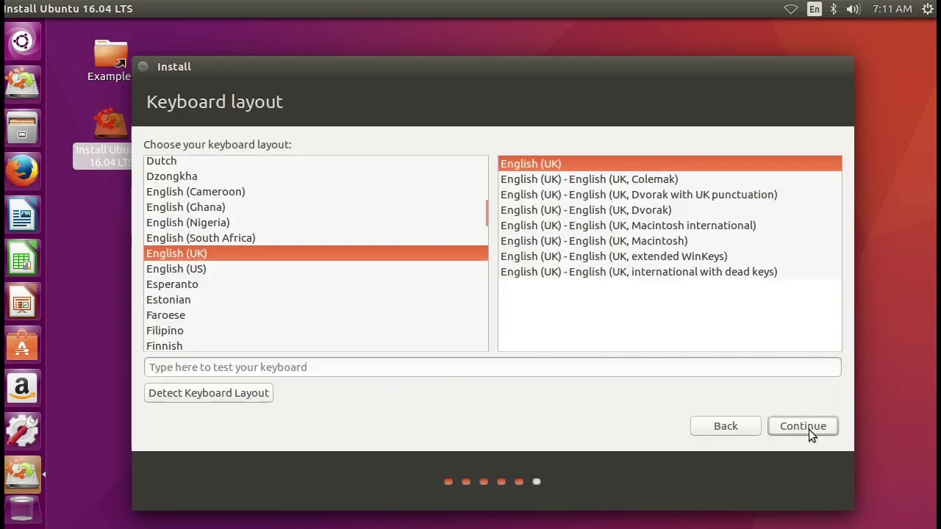
pyautogui.click(809, 429)
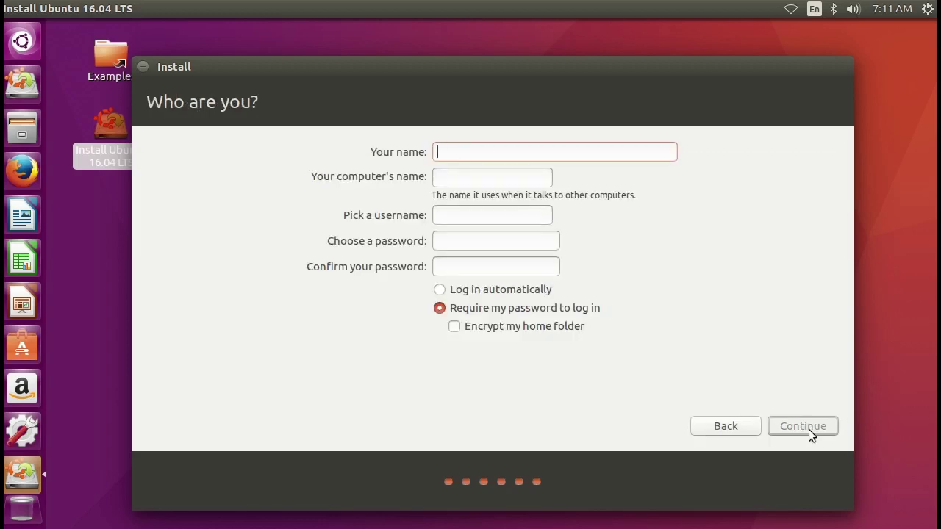
# Enter the user's name, computer name and password twice, with automatic login selected.
pyautogui.write('nan')
pyautogui.press('Tab')
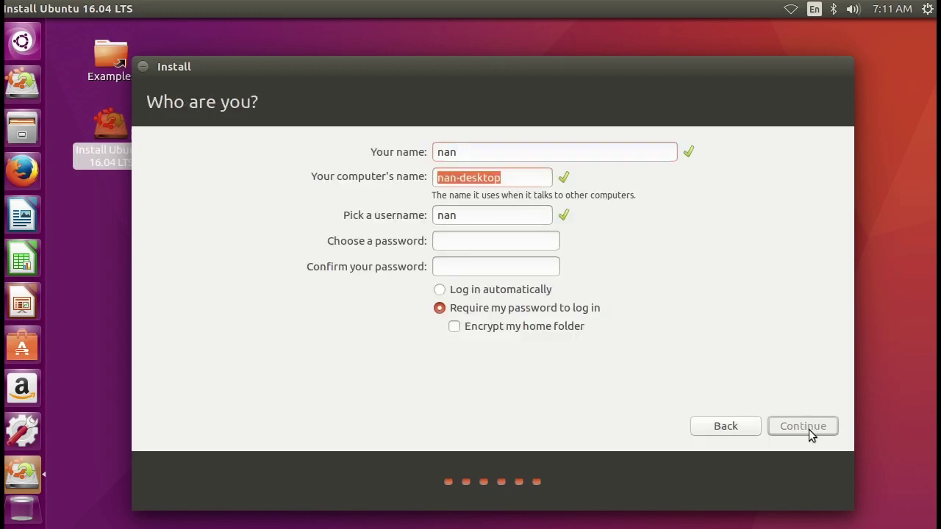
pyautogui.press('Tab')
pyautogui.press('Tab')
pyautogui.write('a')
pyautogui.press('Tab')
pyautogui.write('a')
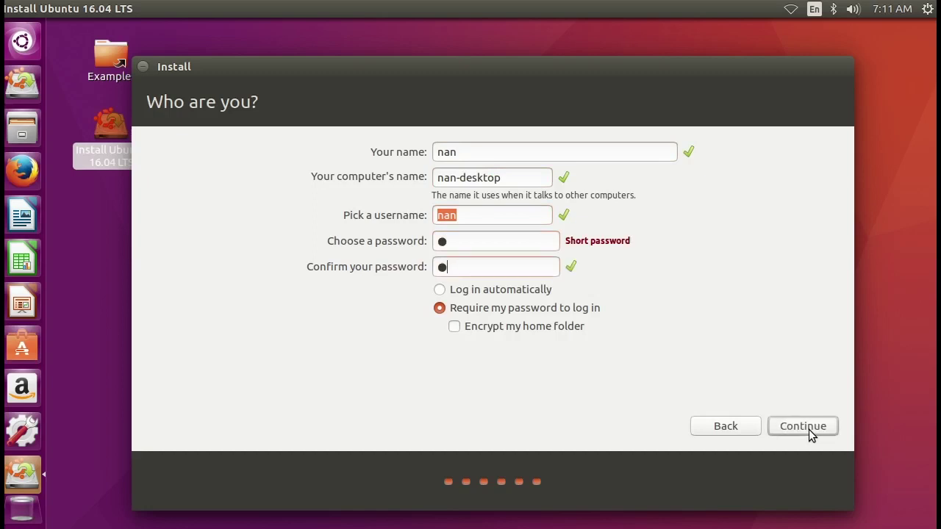
pyautogui.click(469, 291)
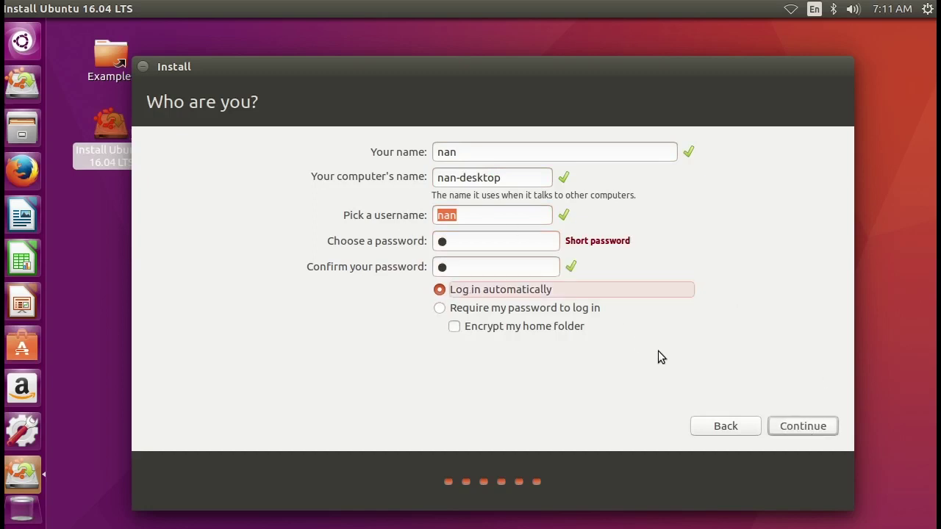
# Start installing Ubuntu with these account settings and let it finish.
pyautogui.click(807, 429)
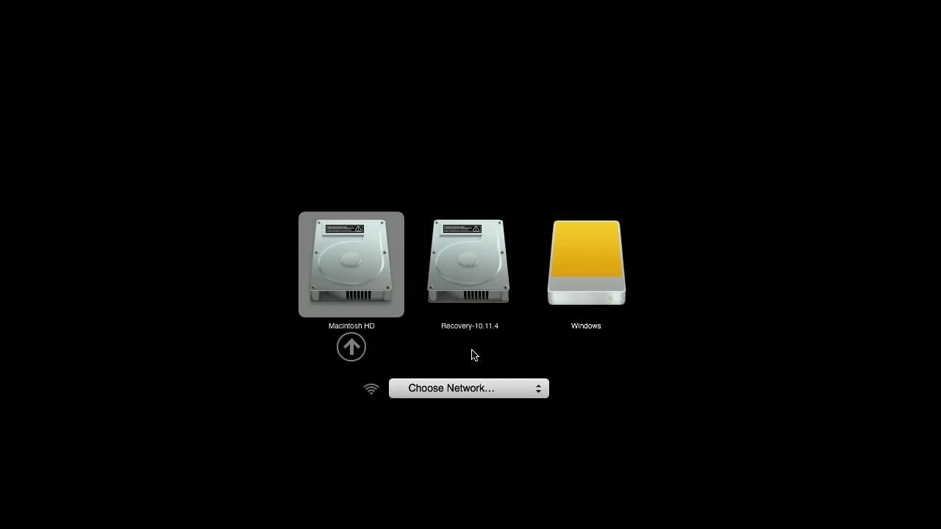
# Select the Windows drive entry in the Mac boot picker to boot Ubuntu.
pyautogui.press('Right')
pyautogui.press('Right')
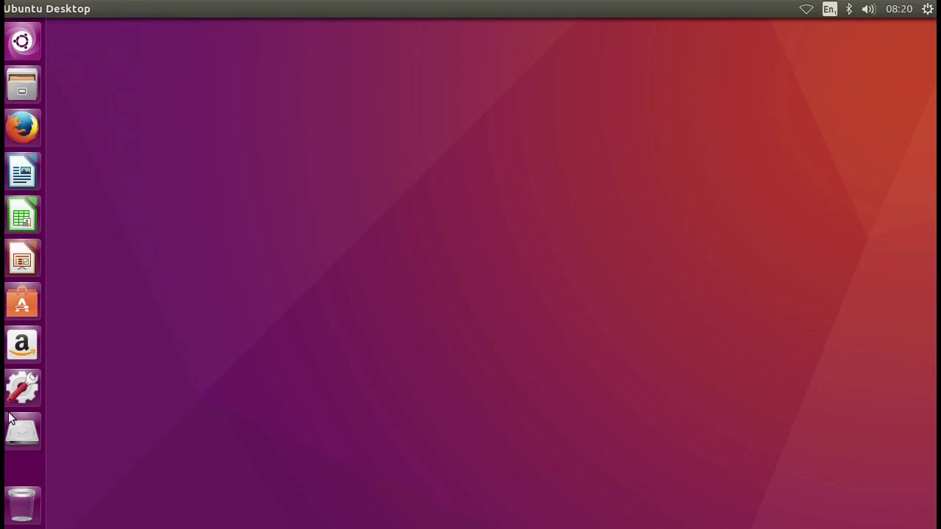
pyautogui.click(22, 304)
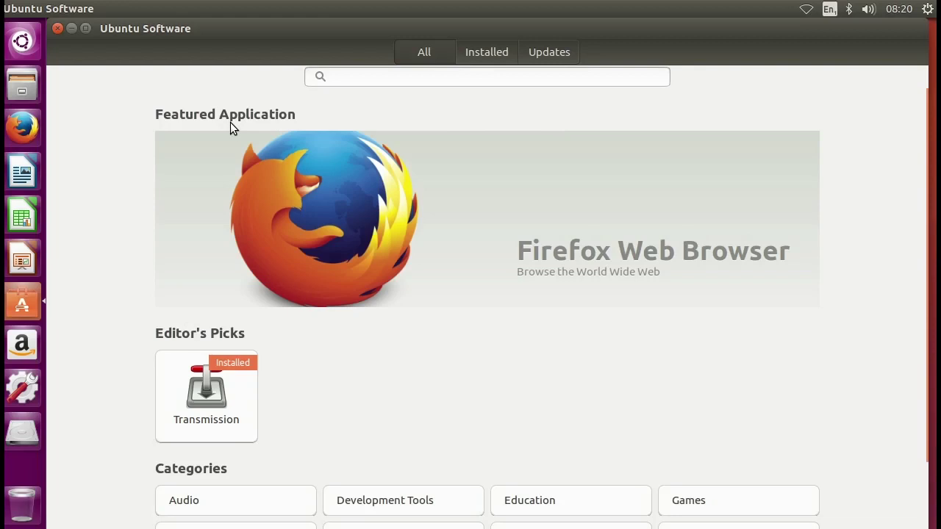
pyautogui.click(57, 29)
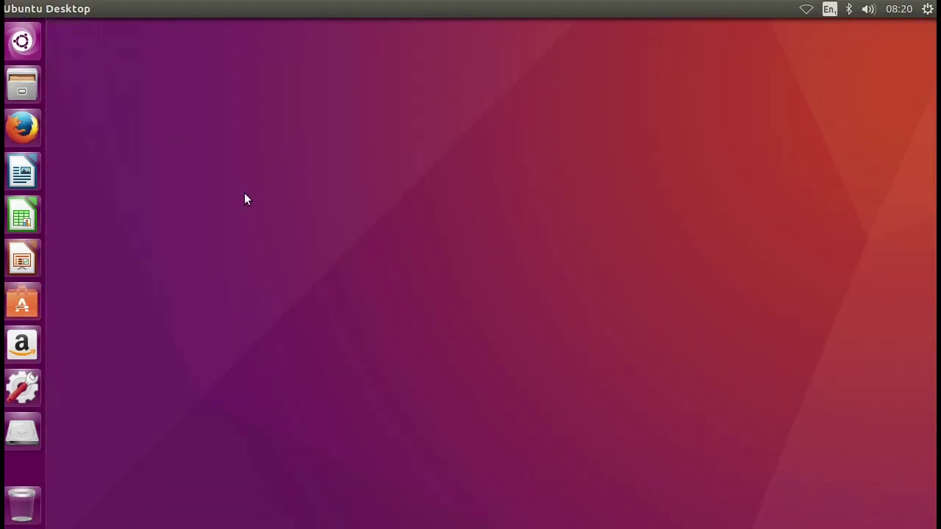
# Launch Firefox and run a web search for 'chrome'.
pyautogui.click(33, 131)
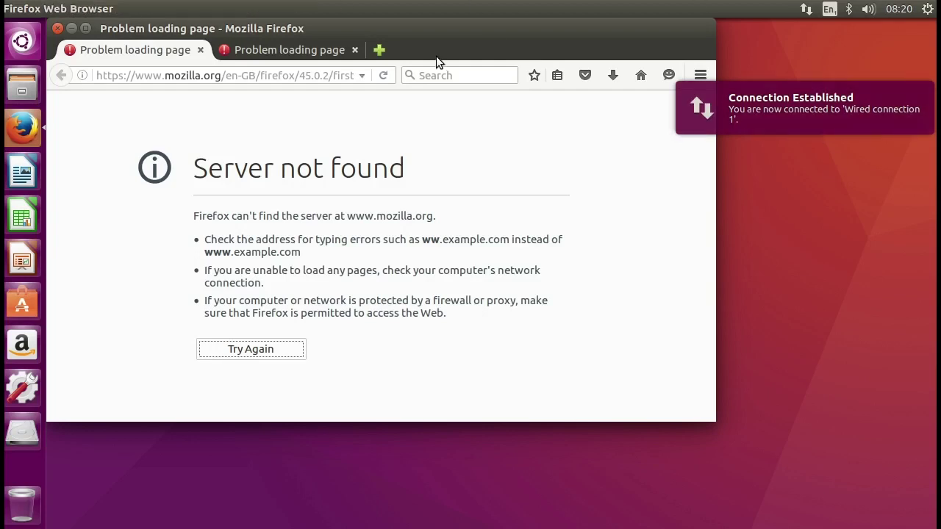
pyautogui.click(269, 76)
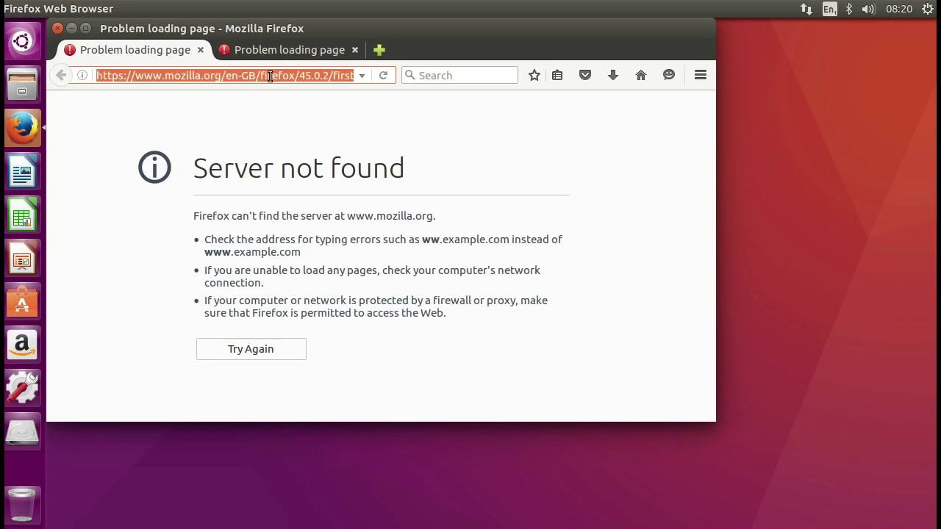
pyautogui.write('chrome')
pyautogui.press('Return')
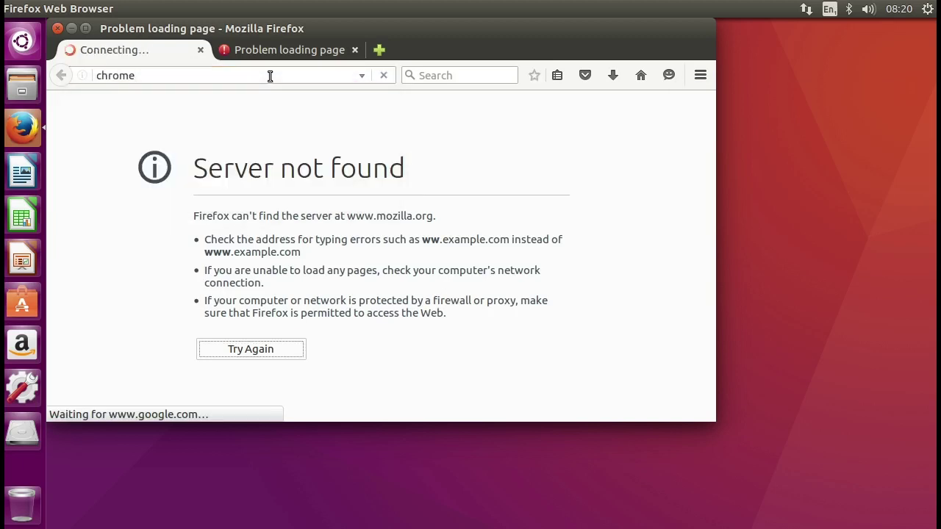
# Go to the Google Chrome download page and pick the 64 bit .deb package.
pyautogui.middleClick(330, 50)
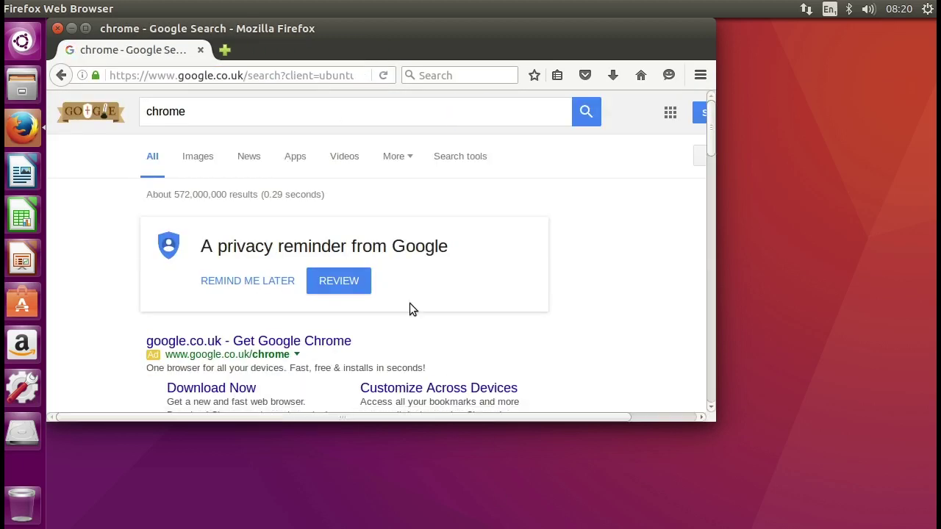
pyautogui.scroll(-3, 390, 294)
pyautogui.scroll(-2, 386, 302)
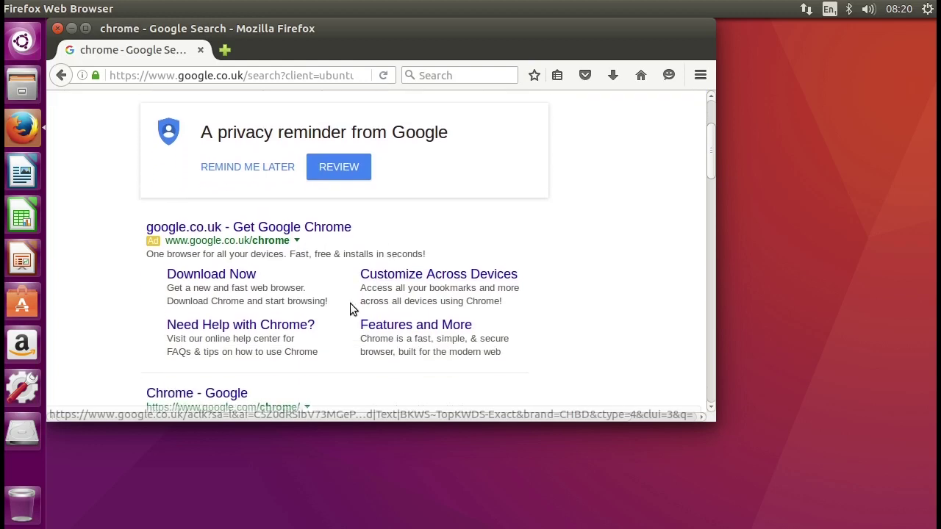
pyautogui.click(243, 268)
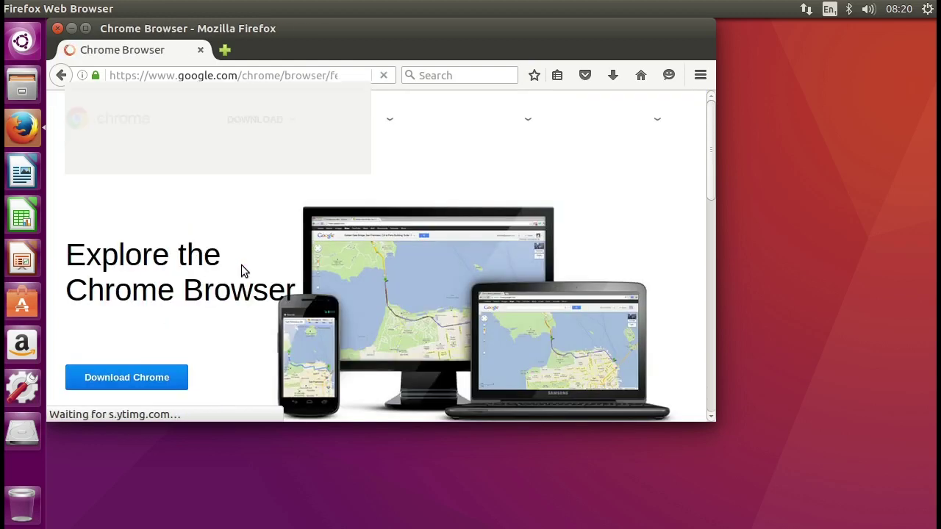
pyautogui.click(101, 380)
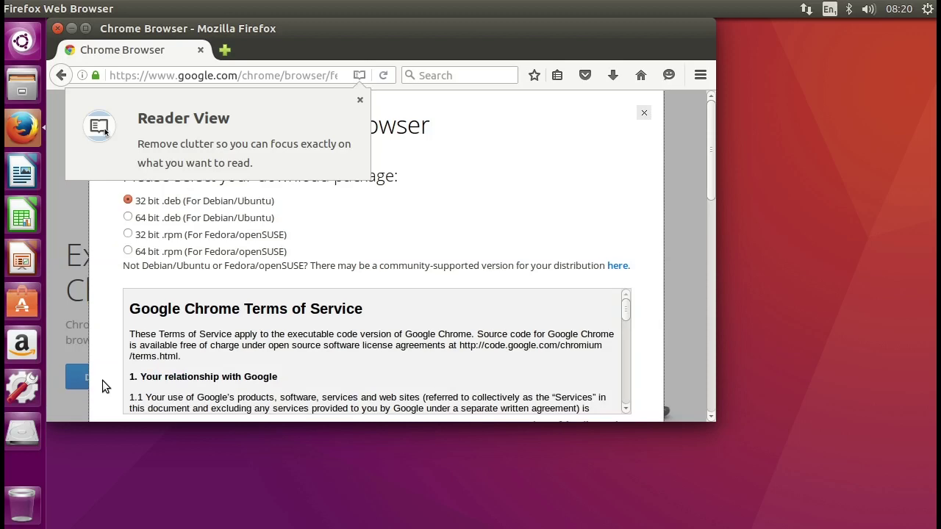
pyautogui.click(128, 217)
pyautogui.scroll(-3, 164, 235)
pyautogui.scroll(-1, 170, 253)
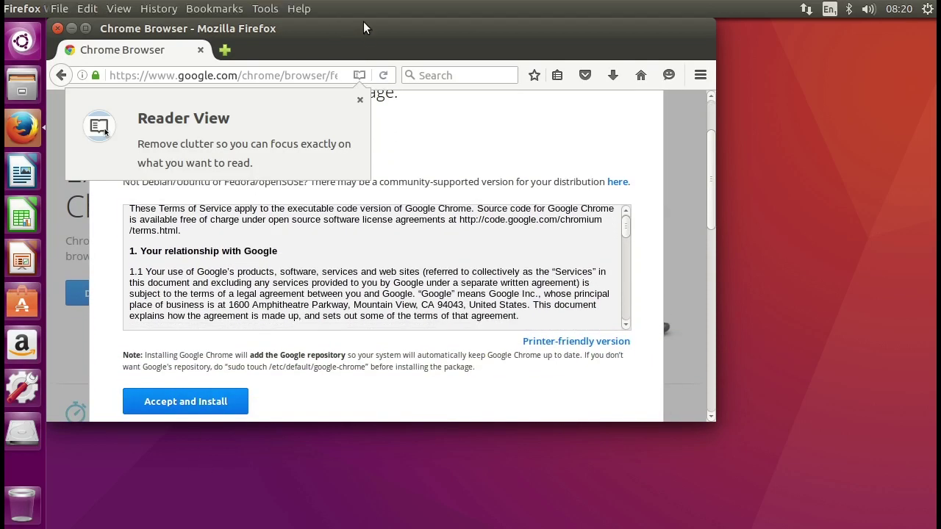
# Accept the terms and save google-chrome-stable_current_amd64.deb to disk.
pyautogui.click(359, 101)
pyautogui.scroll(3, 264, 163)
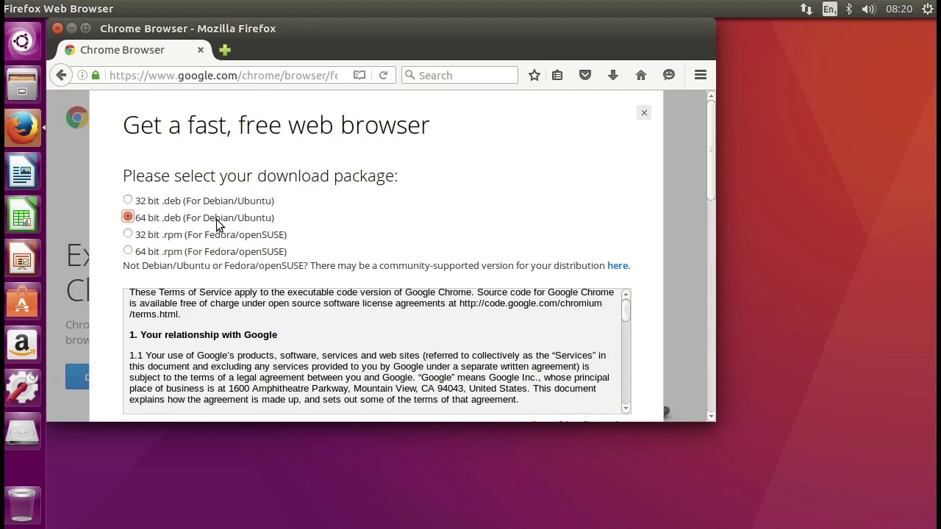
pyautogui.scroll(-3, 250, 217)
pyautogui.click(202, 360)
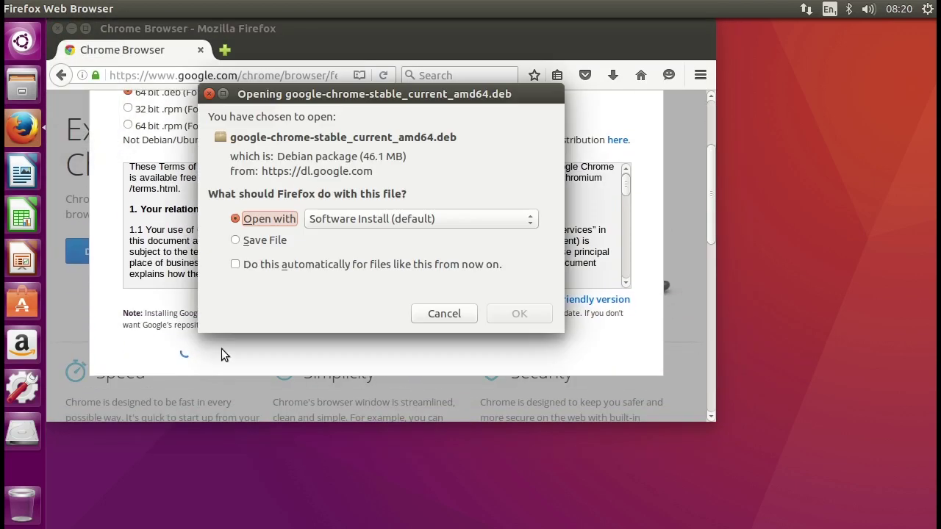
pyautogui.click(252, 240)
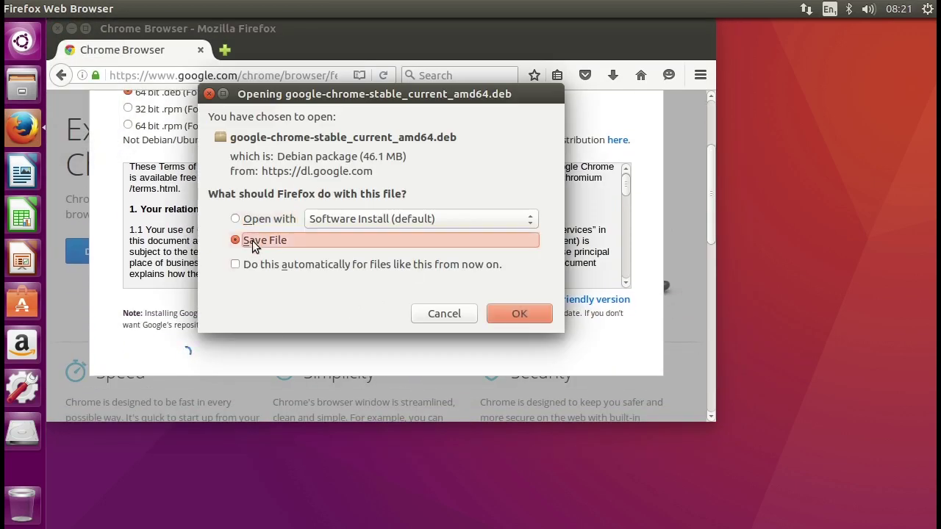
pyautogui.click(520, 314)
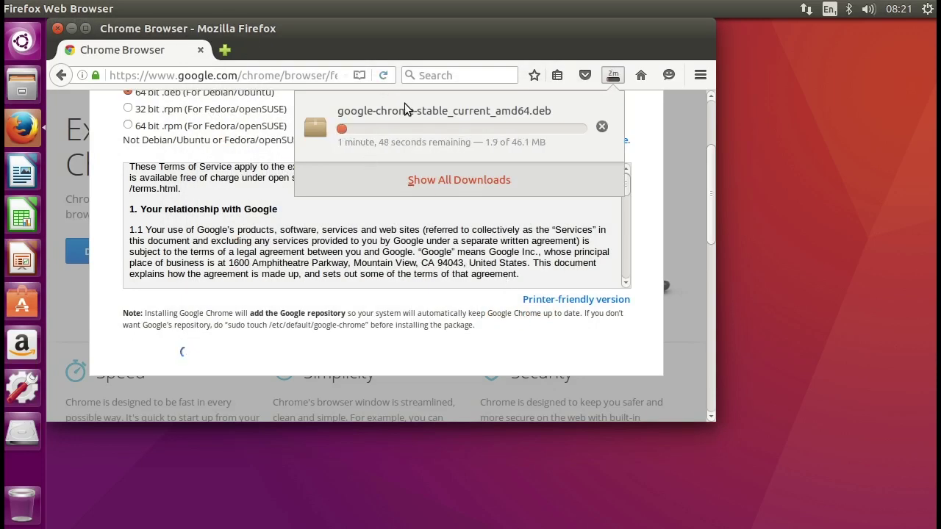
# Open the Downloads folder containing the Chrome package from the downloads library.
pyautogui.moveTo(618, 28); pyautogui.dragTo(679, 69)
pyautogui.click(676, 116)
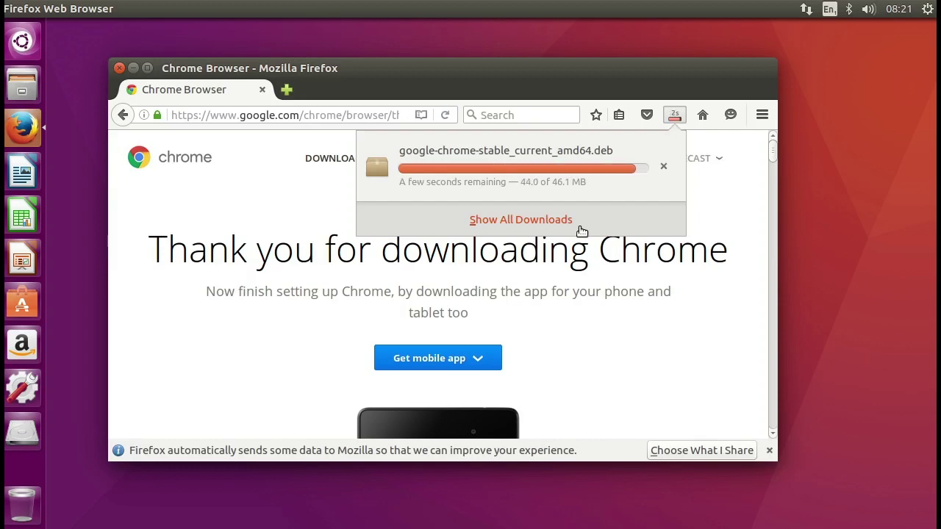
pyautogui.click(566, 222)
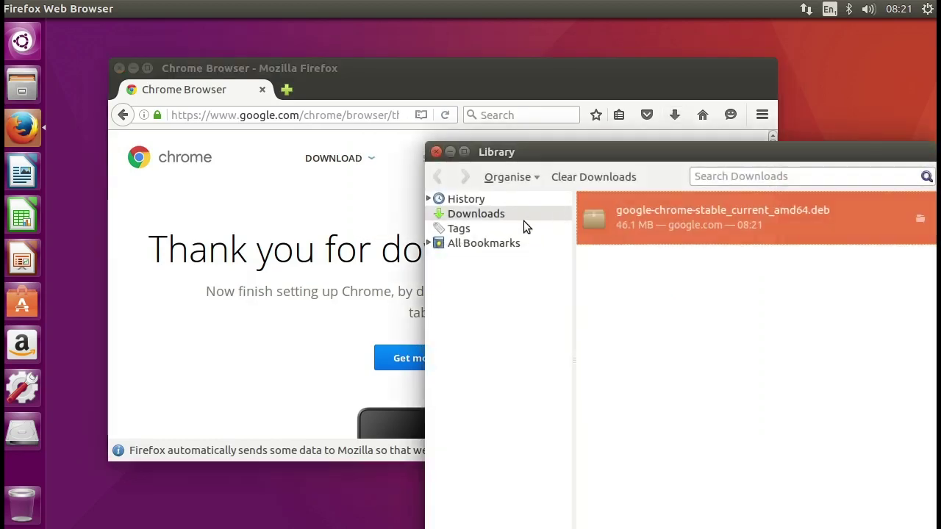
pyautogui.rightClick(657, 218)
pyautogui.click(674, 246)
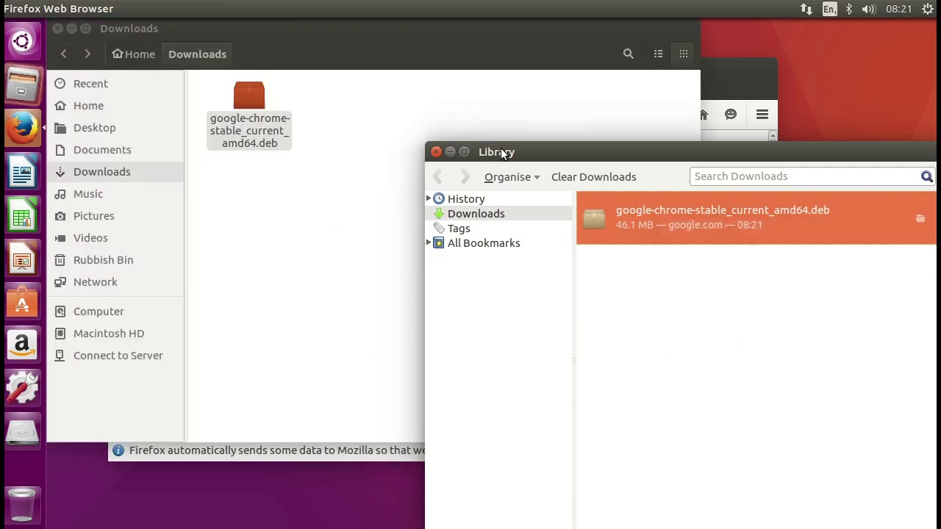
pyautogui.click(435, 152)
pyautogui.click(728, 69)
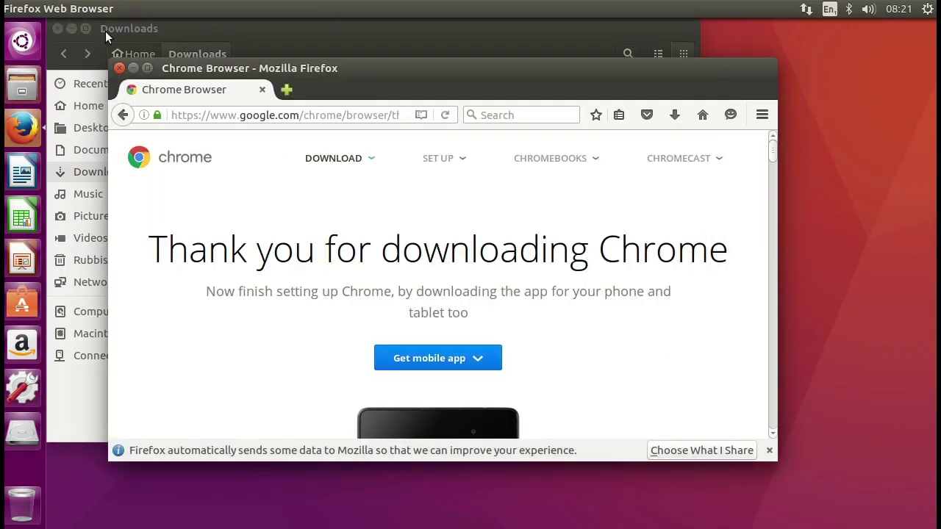
# Open the google-chrome .deb in Ubuntu Software, try Install, then close the store.
pyautogui.click(179, 32)
pyautogui.moveTo(178, 32); pyautogui.dragTo(267, 70)
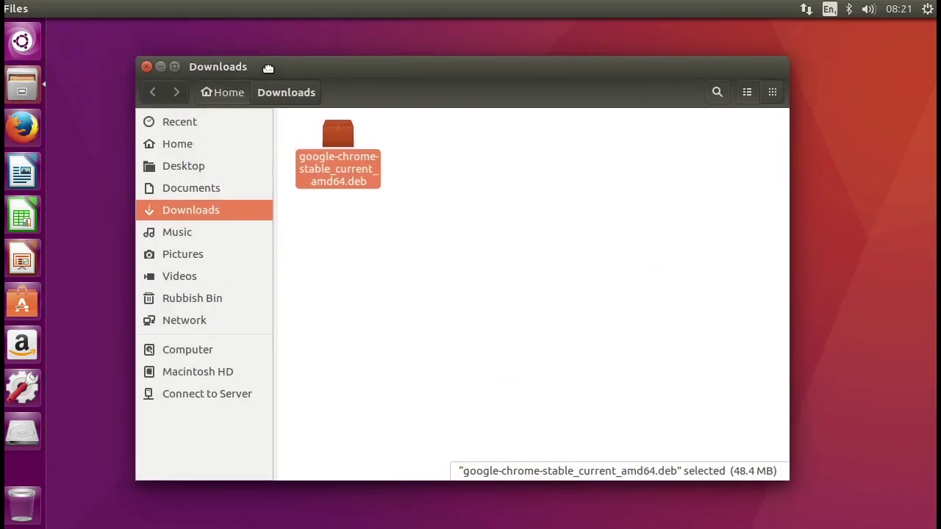
pyautogui.doubleClick(351, 171)
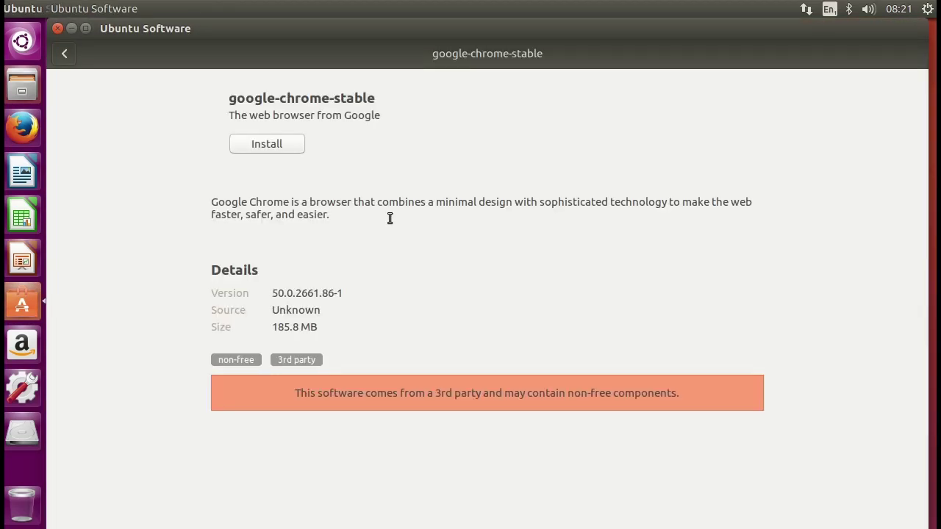
pyautogui.click(286, 147)
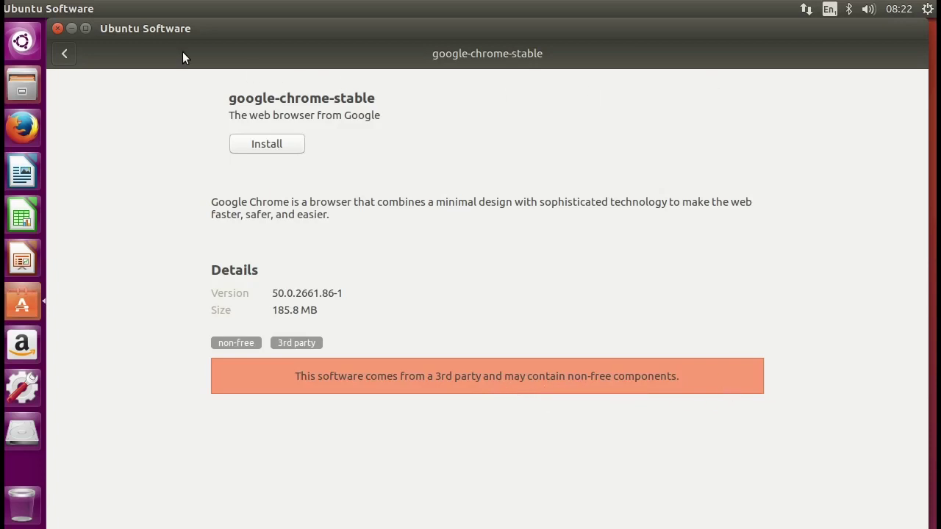
pyautogui.click(58, 28)
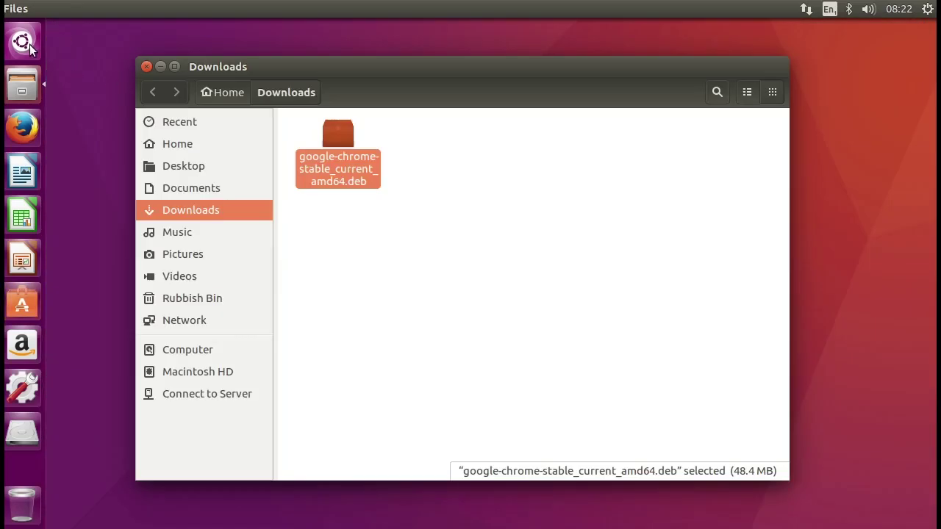
# Launch Terminal from the system search.
pyautogui.click(29, 46)
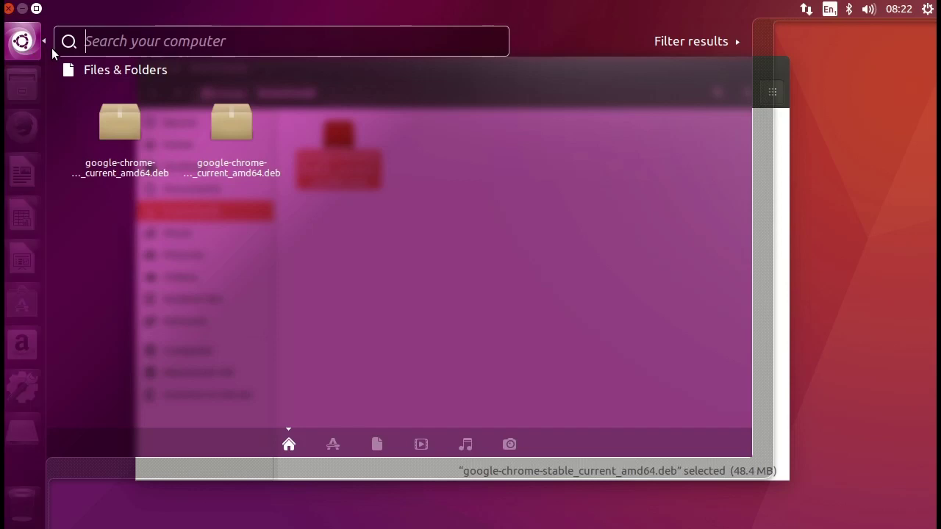
pyautogui.write('terminal')
pyautogui.press('Return')
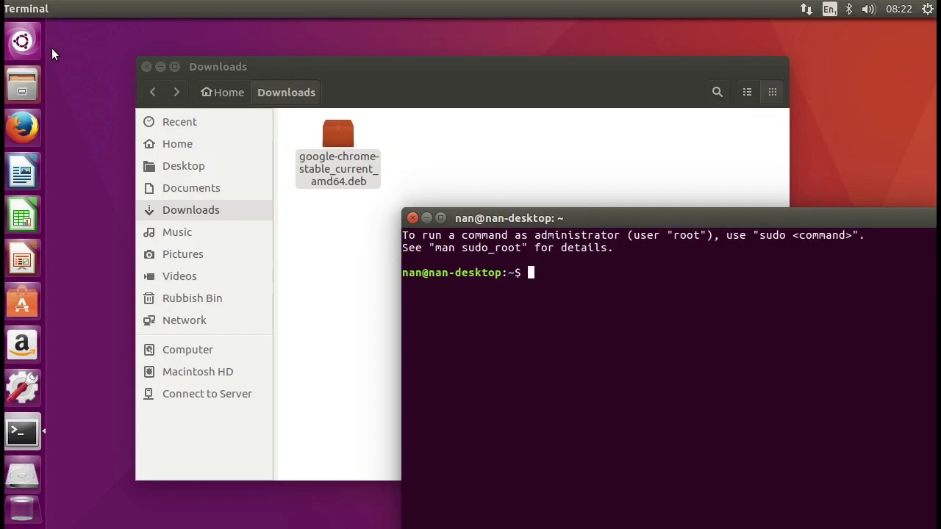
# Install gdebi with 'sudo apt-get install gdebi', supplying the administrator password.
pyautogui.write('sudo apt-get ')
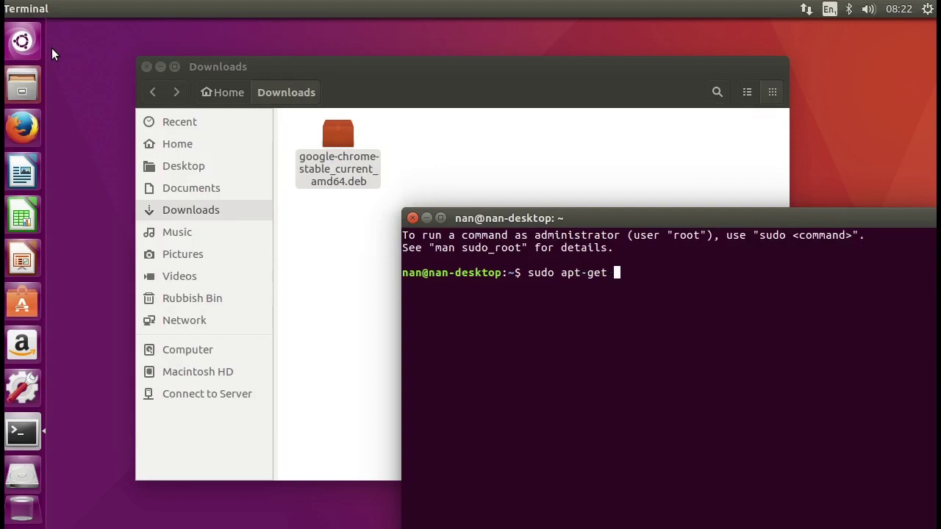
pyautogui.write('install gdebi')
pyautogui.press('Return')
pyautogui.press('Return')
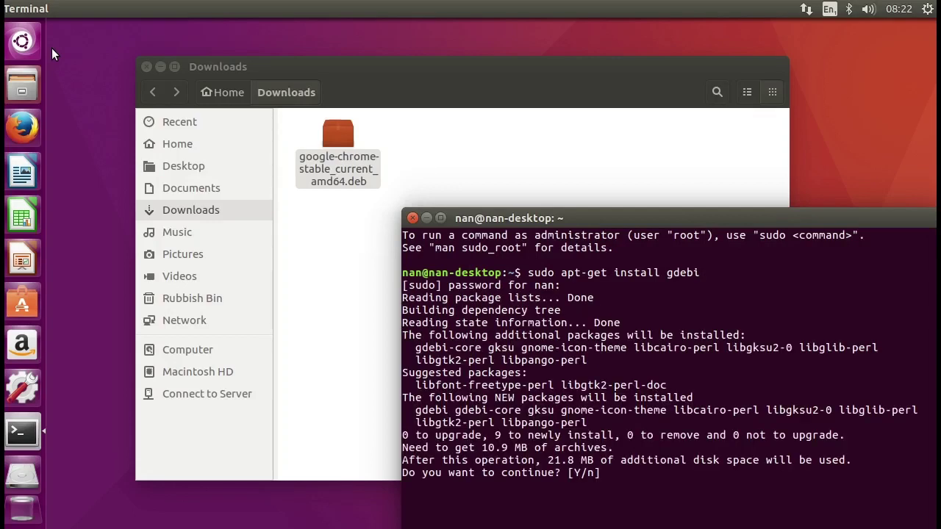
pyautogui.write('y')
pyautogui.press('Return')
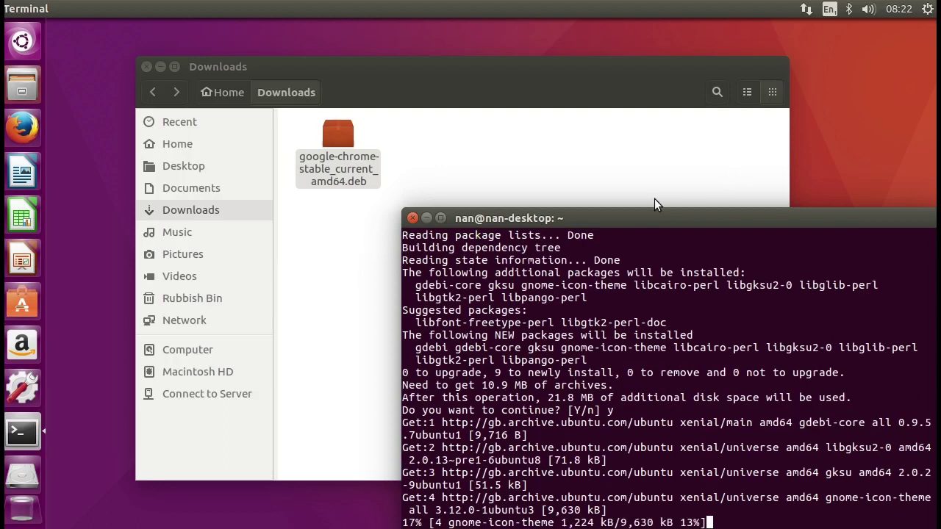
pyautogui.moveTo(630, 216); pyautogui.dragTo(570, 167)
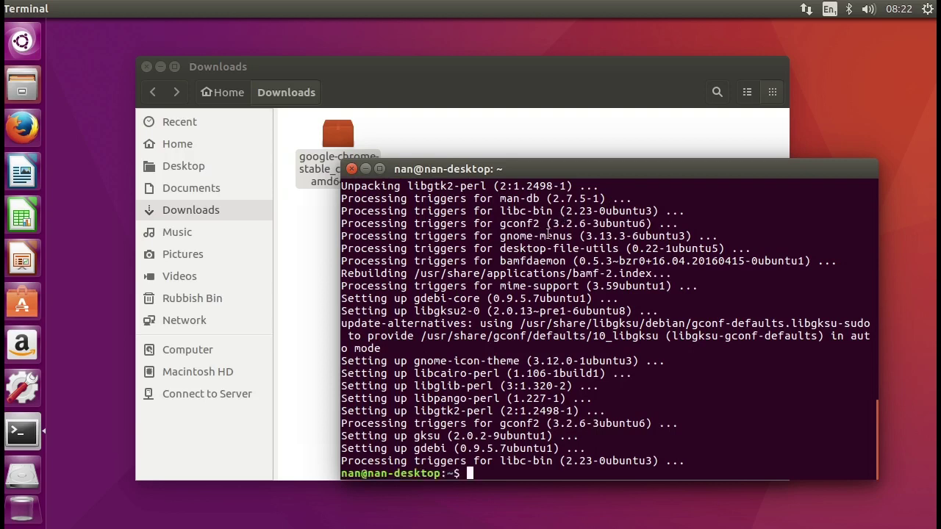
# Close Terminal and open the Chrome .deb with GDebi Package Installer.
pyautogui.click(351, 168)
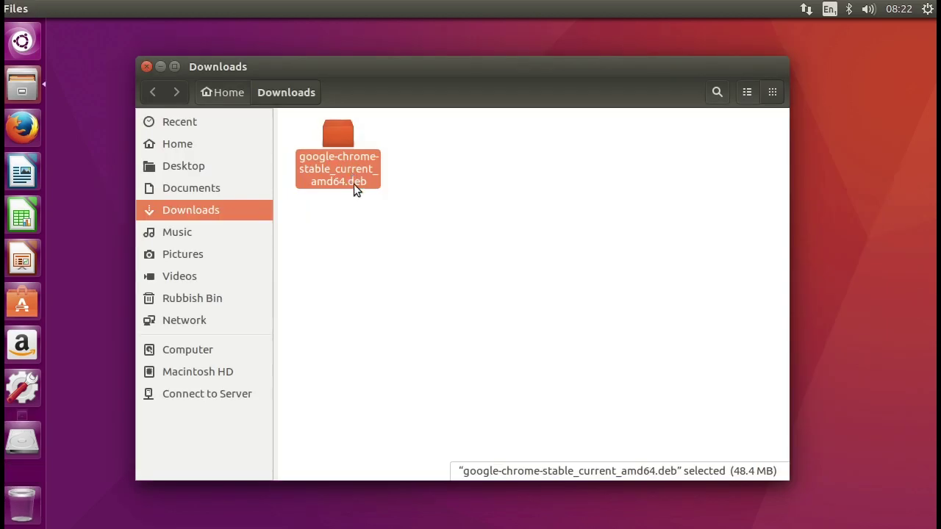
pyautogui.click(358, 217)
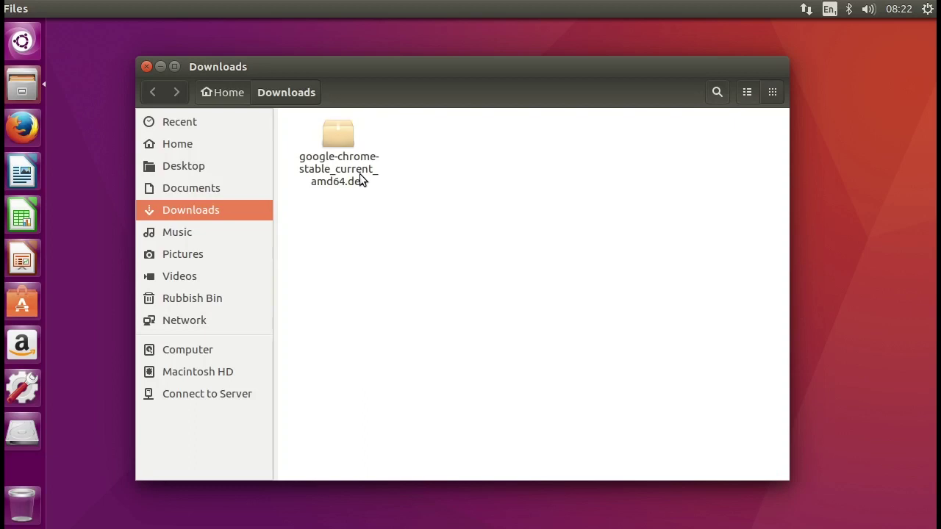
pyautogui.rightClick(360, 174)
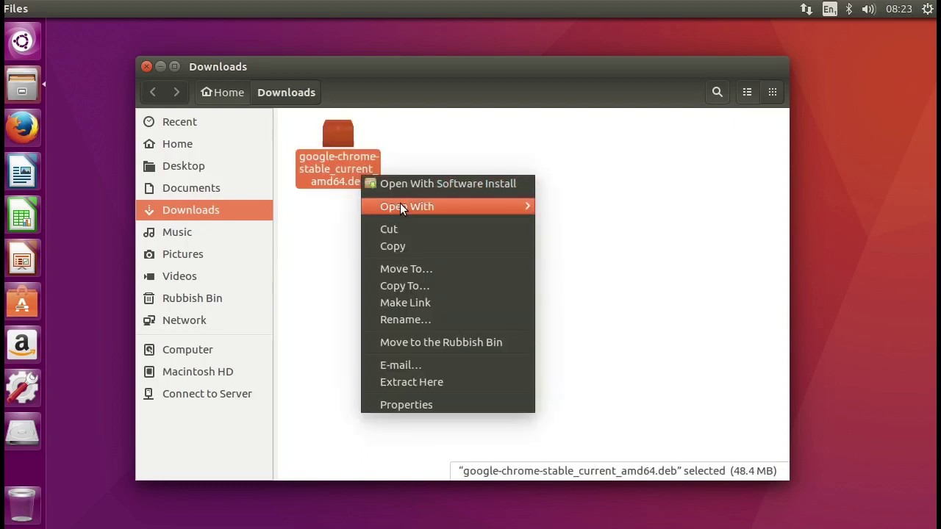
pyautogui.moveTo(425, 206)
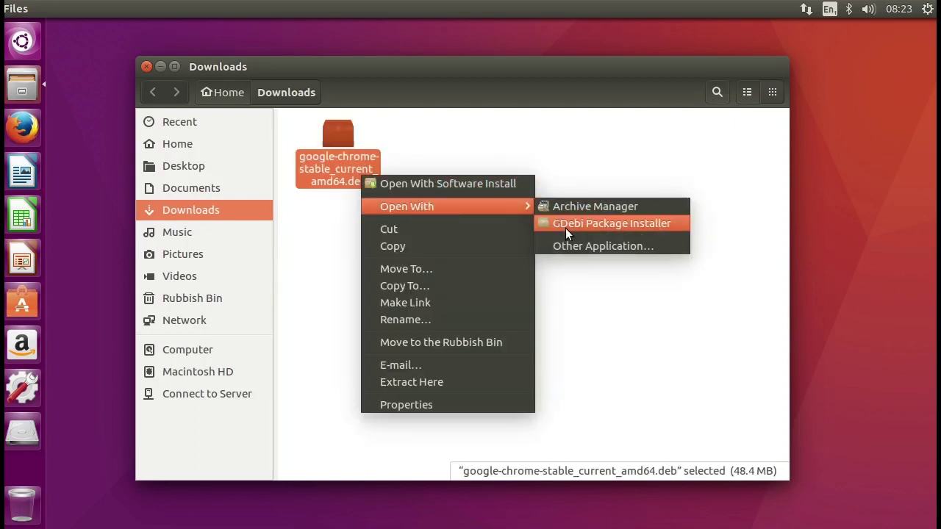
pyautogui.click(613, 225)
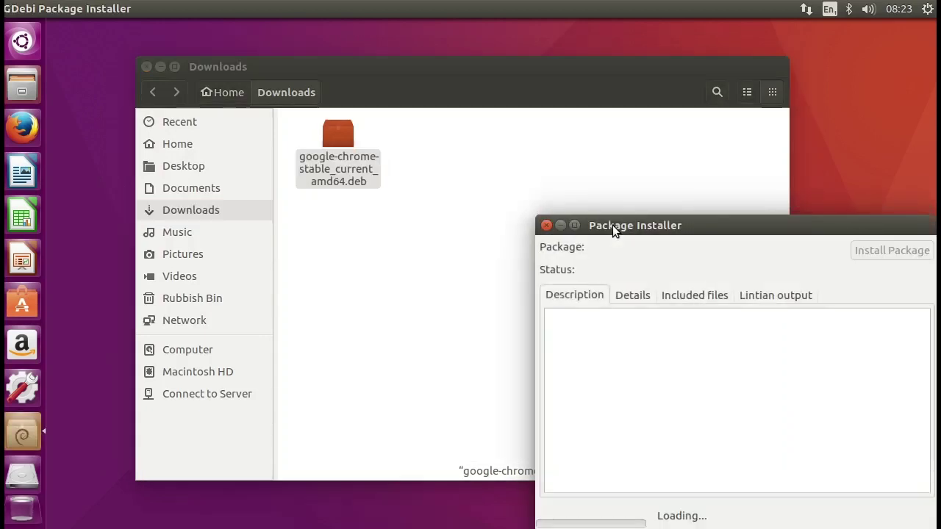
pyautogui.moveTo(613, 228); pyautogui.dragTo(370, 145)
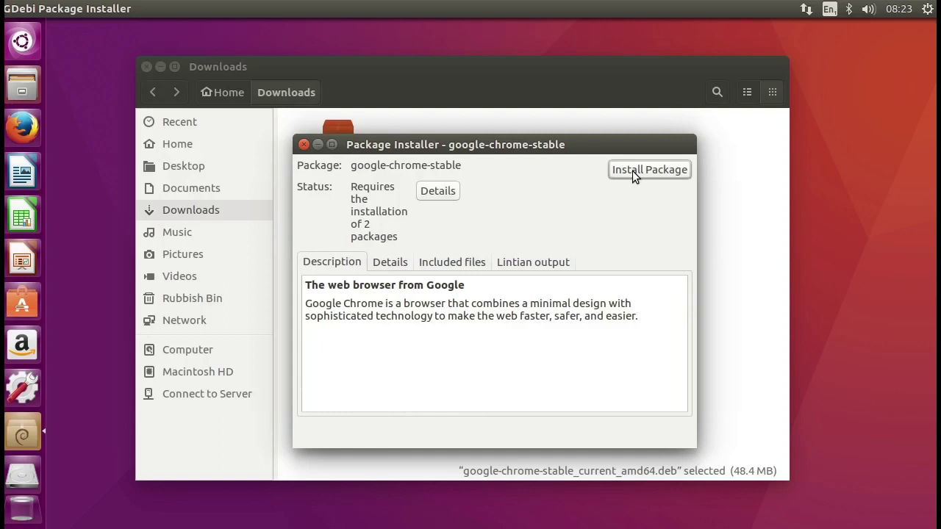
# Install google-chrome-stable with the administrator password, then close the installer windows.
pyautogui.click(632, 170)
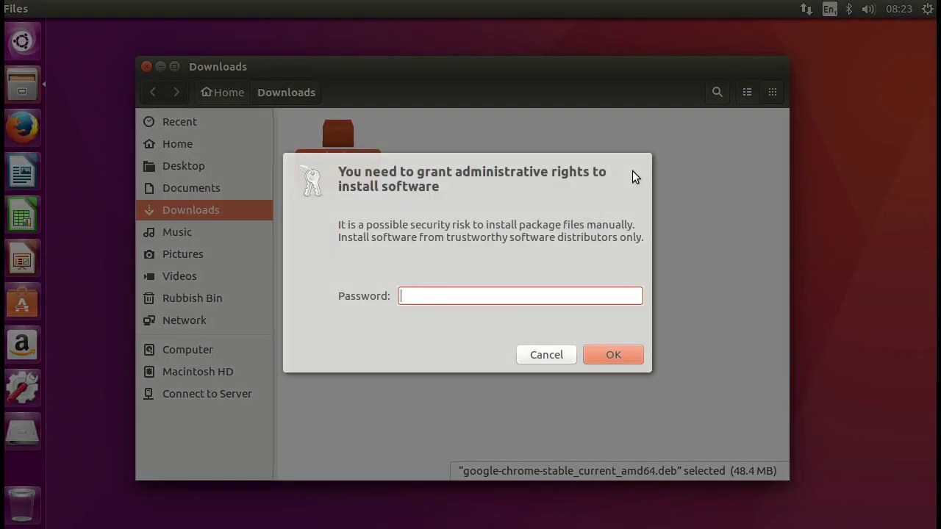
pyautogui.write('•')
pyautogui.press('Return')
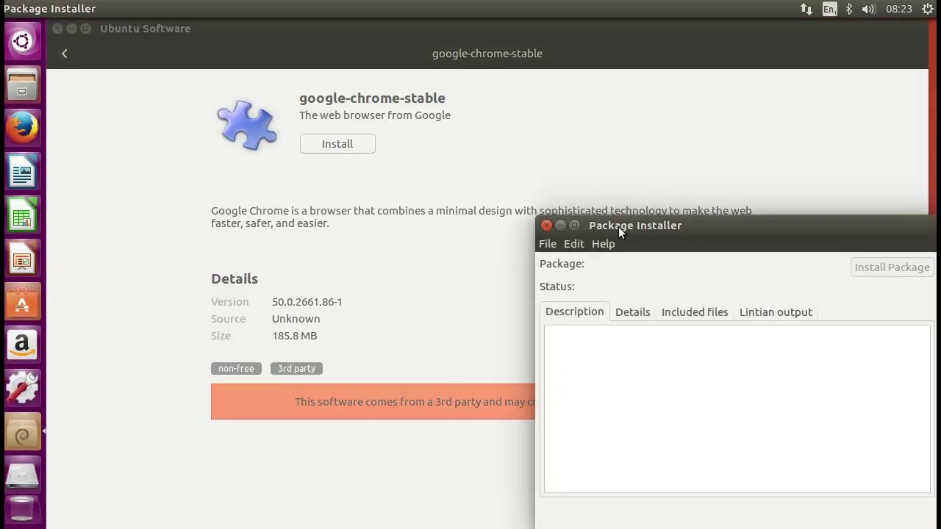
pyautogui.moveTo(619, 224); pyautogui.dragTo(477, 147)
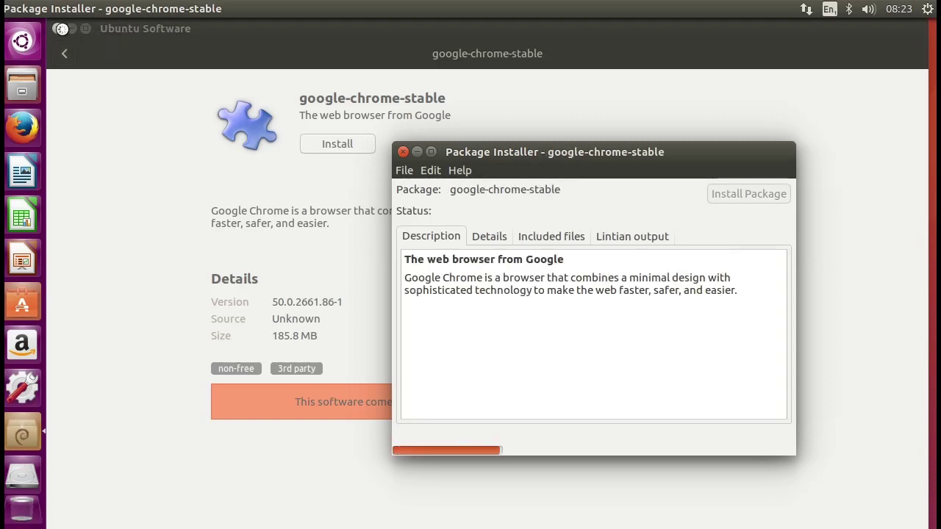
pyautogui.click(62, 29)
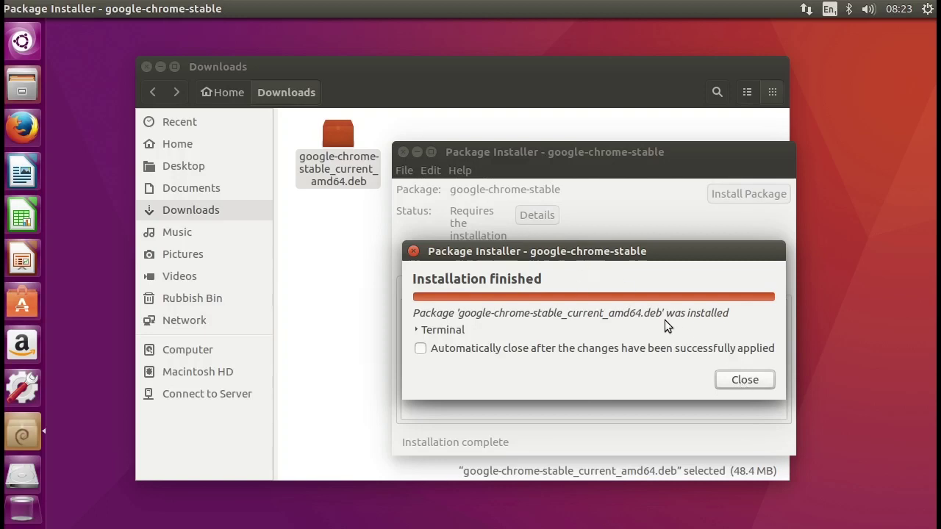
pyautogui.click(744, 381)
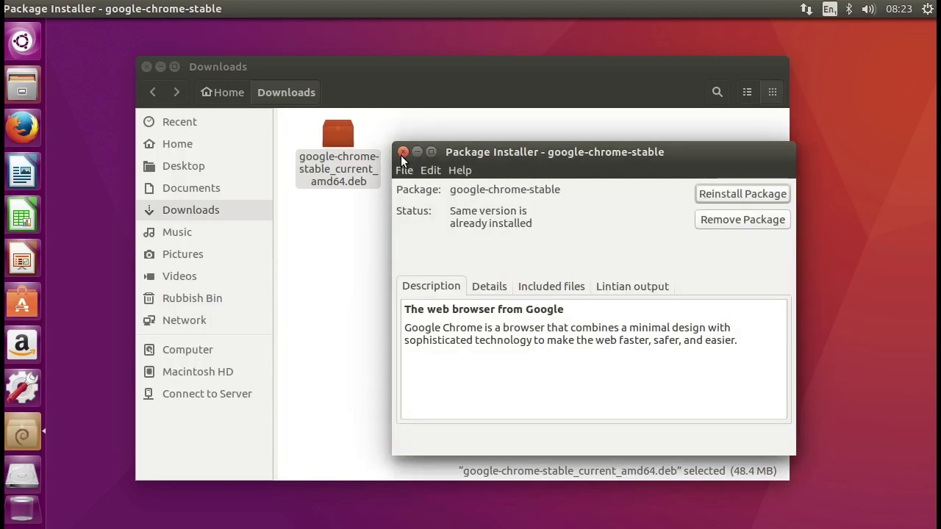
pyautogui.click(402, 152)
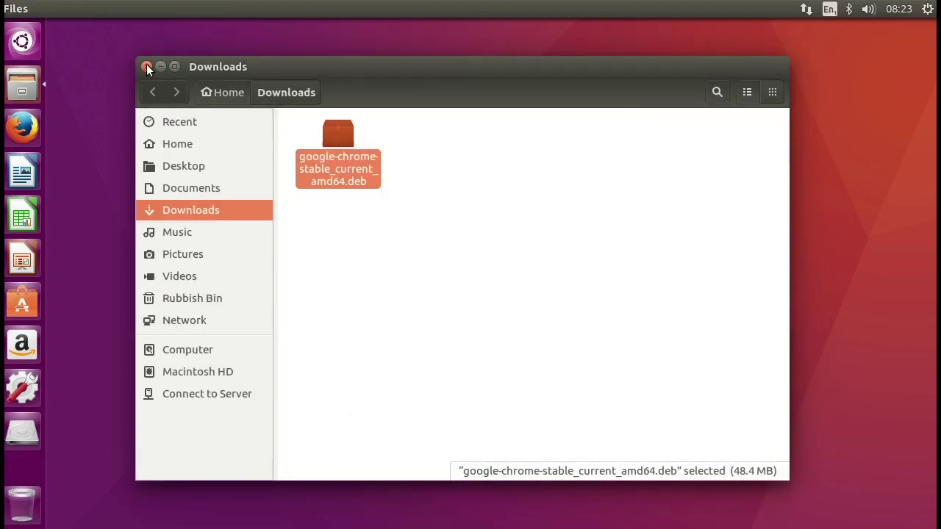
# Find Google Chrome in the Dash, pin it to the launcher, and launch it.
pyautogui.click(146, 66)
pyautogui.click(36, 45)
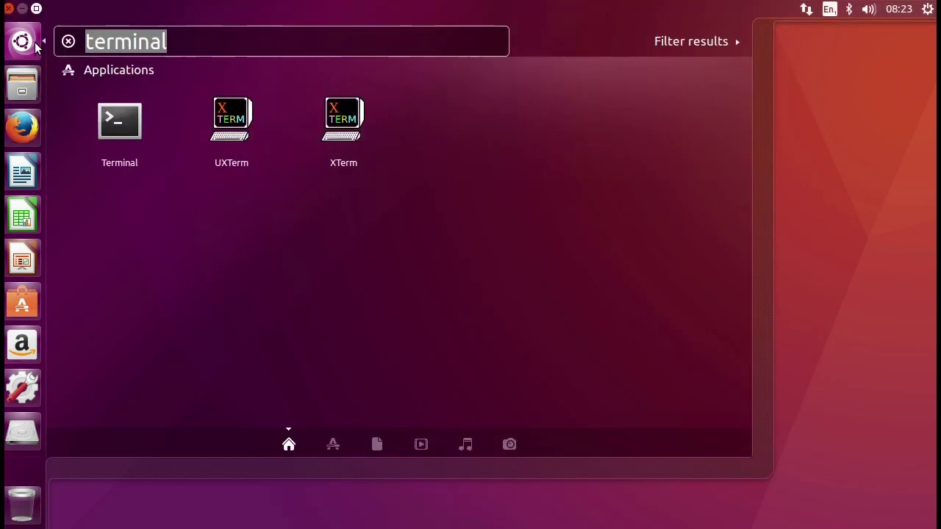
pyautogui.write('chrome')
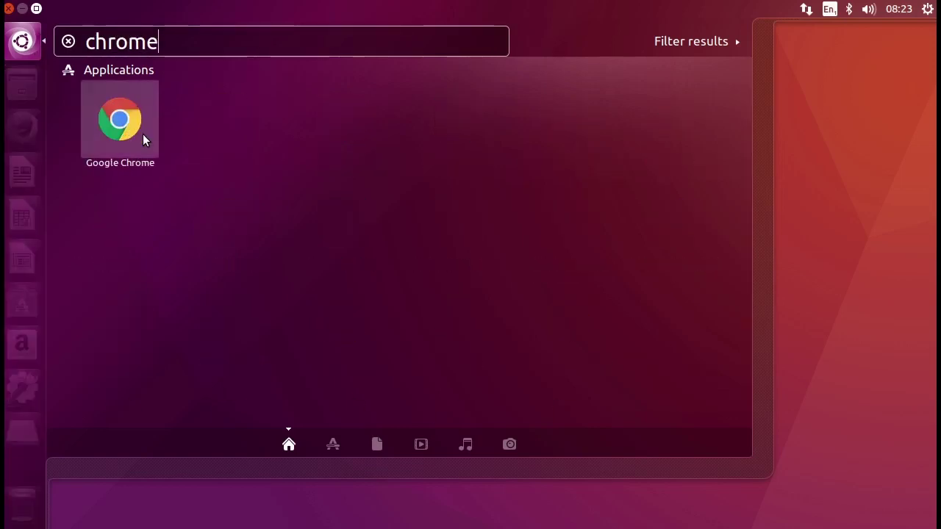
pyautogui.moveTo(140, 134); pyautogui.dragTo(23, 175)
pyautogui.click(22, 175)
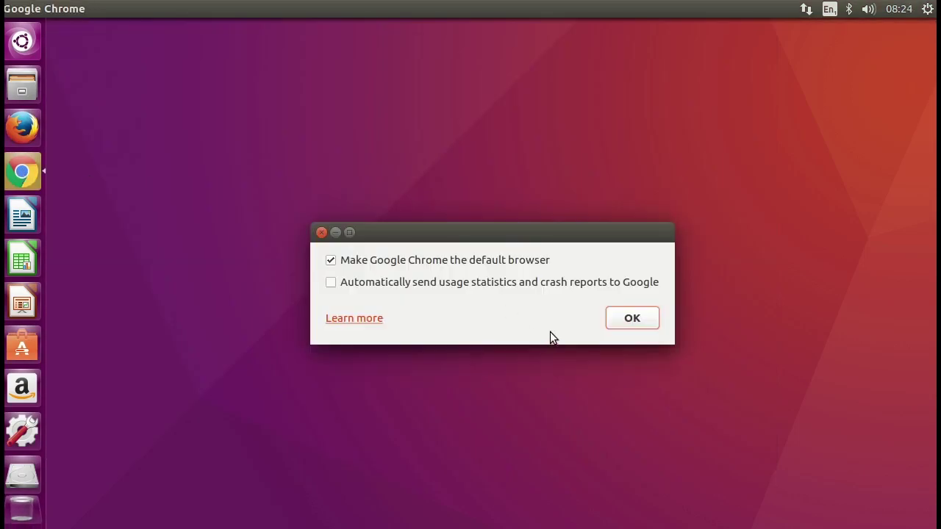
pyautogui.click(625, 319)
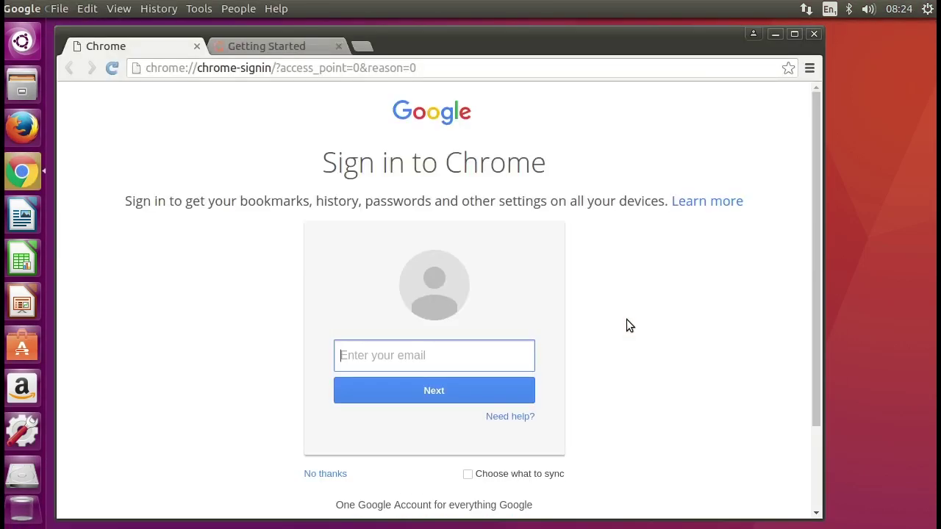
pyautogui.moveTo(544, 41); pyautogui.dragTo(565, 36)
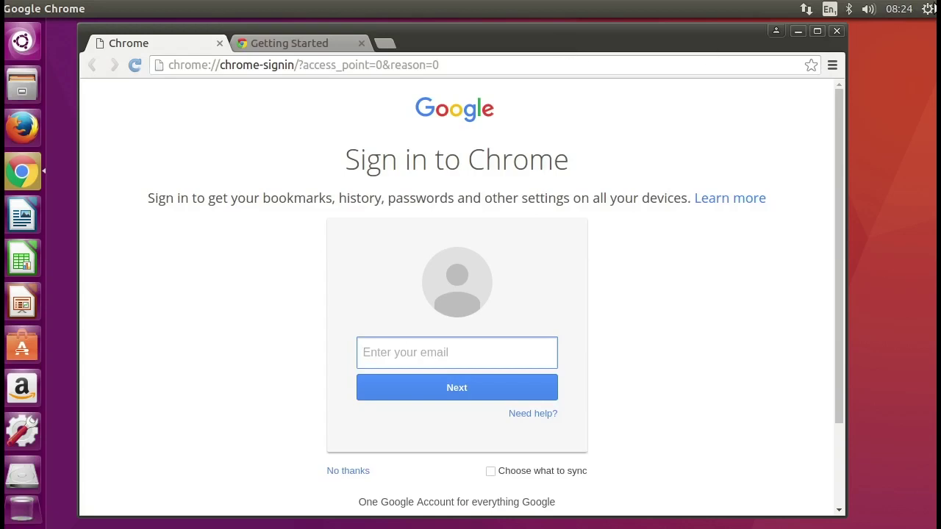
# Restart Ubuntu into macOS and ignore the unreadable-disk alert.
pyautogui.click(928, 9)
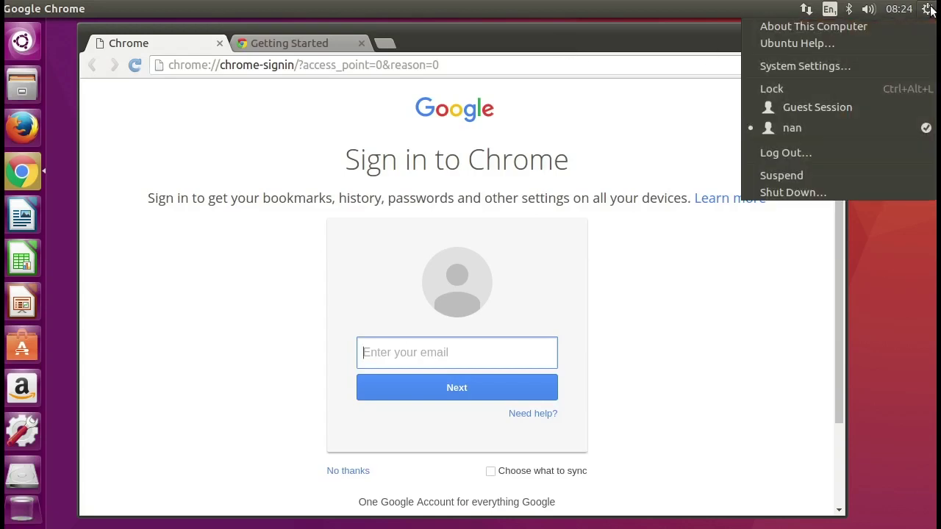
pyautogui.click(817, 192)
pyautogui.click(357, 266)
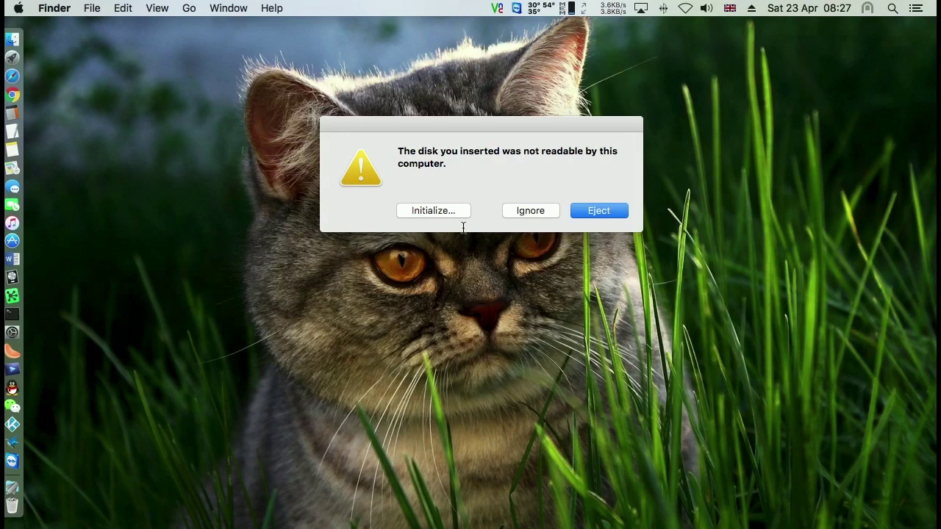
pyautogui.click(536, 212)
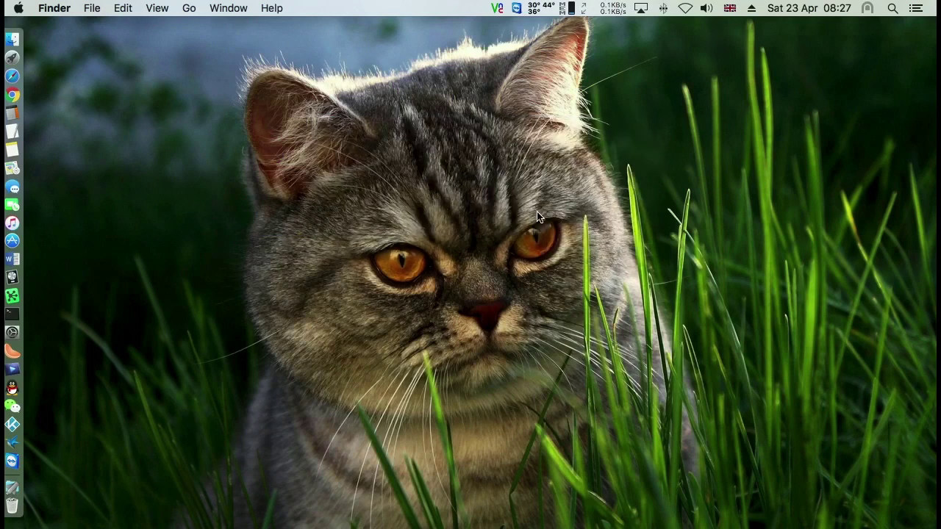
# Restart the Mac and select the Windows drive in Startup Manager.
pyautogui.click(19, 8)
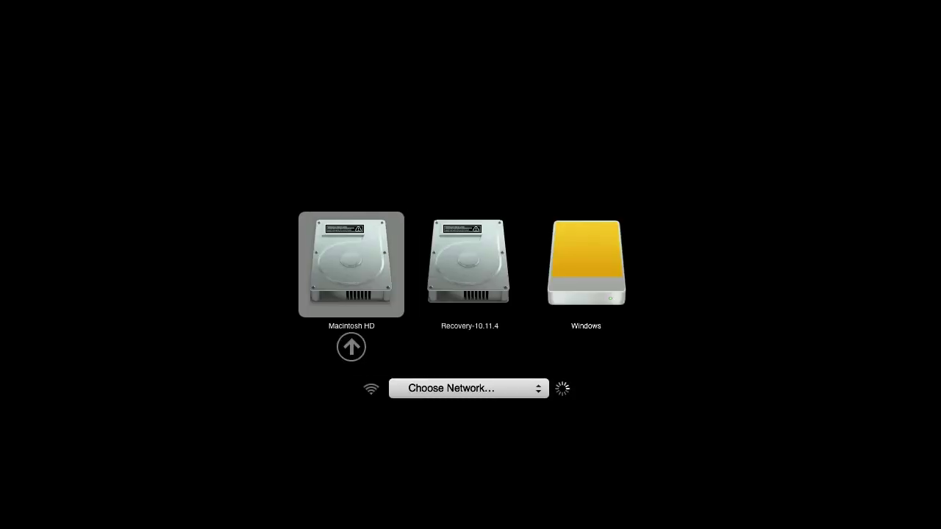
pyautogui.press('Right')
pyautogui.press('Right')
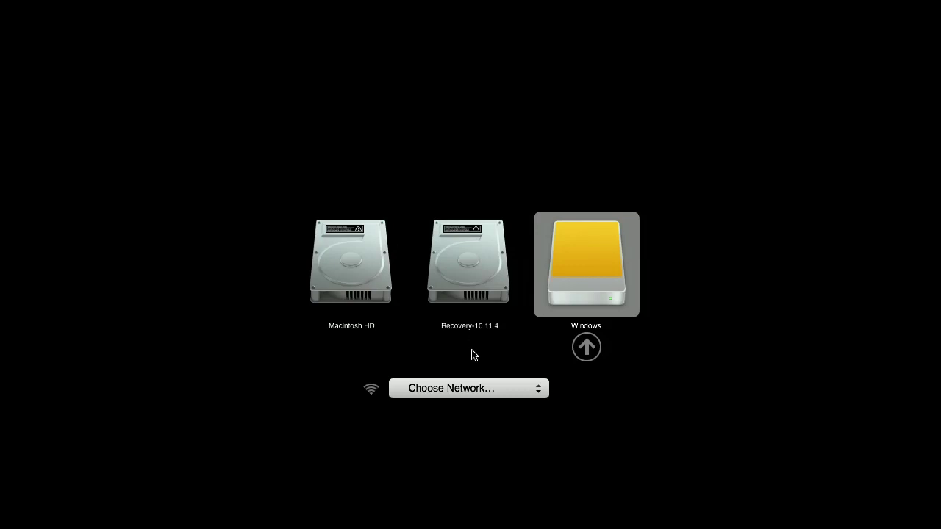